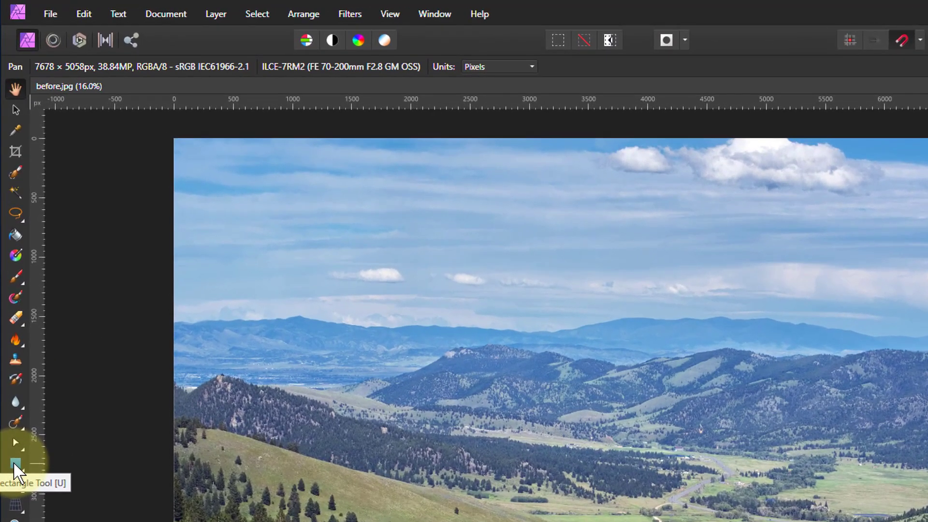
# Step: Draw a large ellipse with the Ellipse Tool stretching across the middle of the valley
pyautogui.click(14, 463)
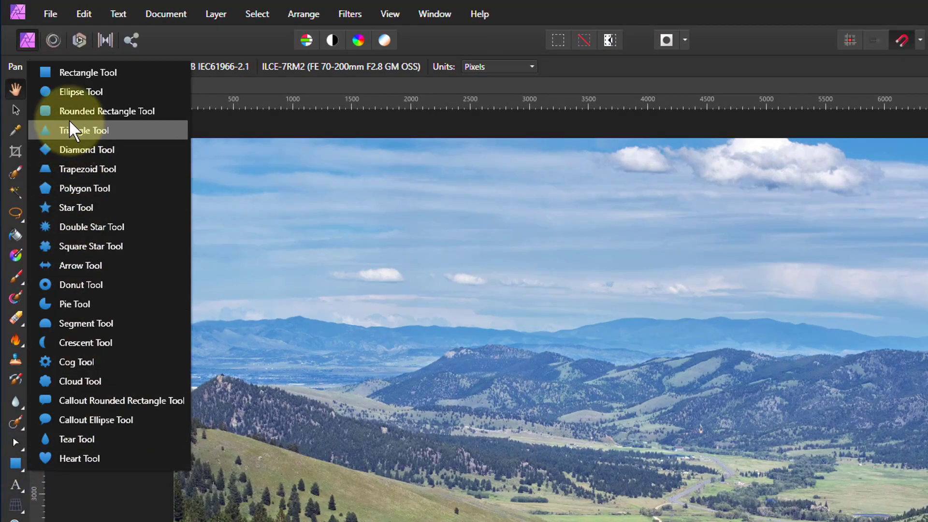
pyautogui.click(79, 91)
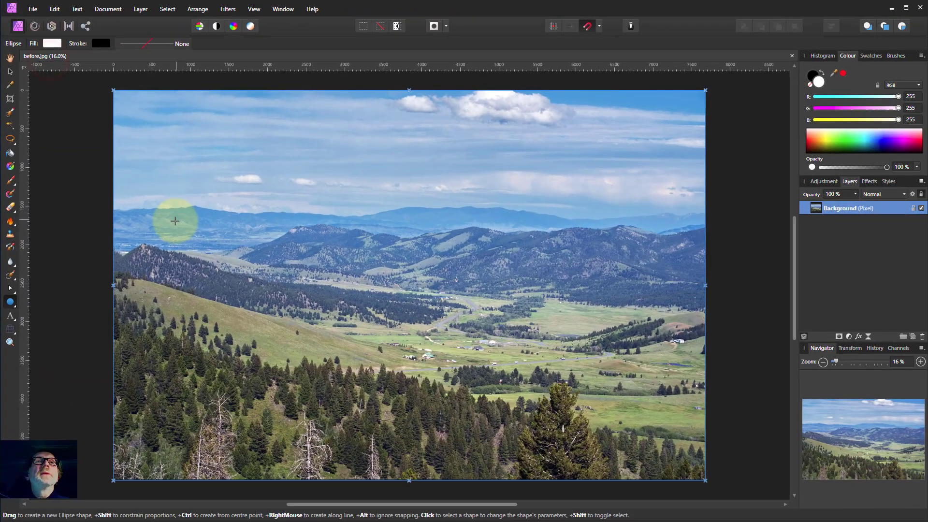
pyautogui.moveTo(175, 221); pyautogui.dragTo(604, 320)
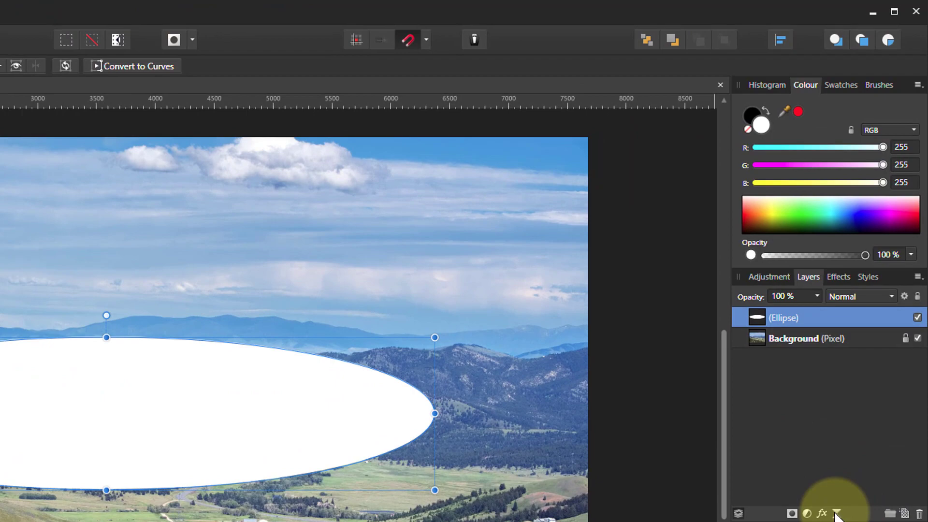
pyautogui.click(835, 514)
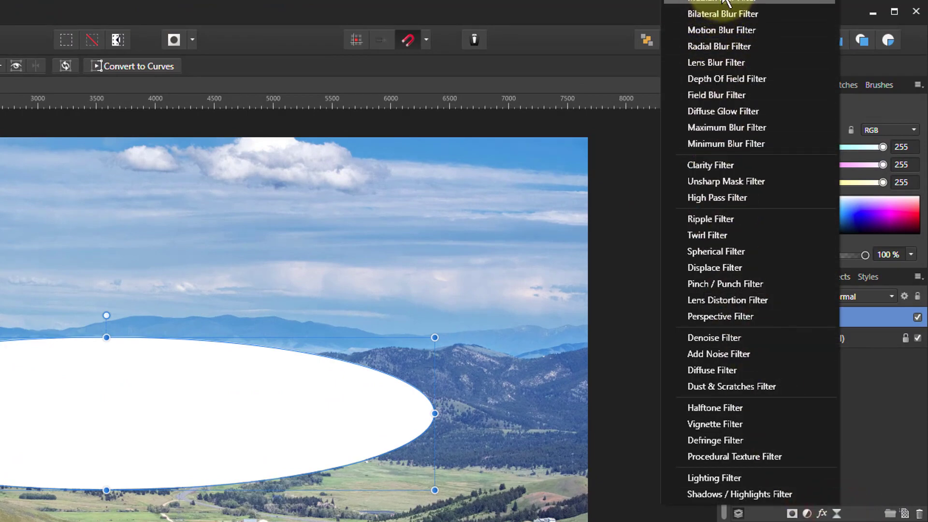
# Step: Give the ellipse a 500 px live Gaussian Blur with Preserve Alpha turned off
pyautogui.press('Escape')
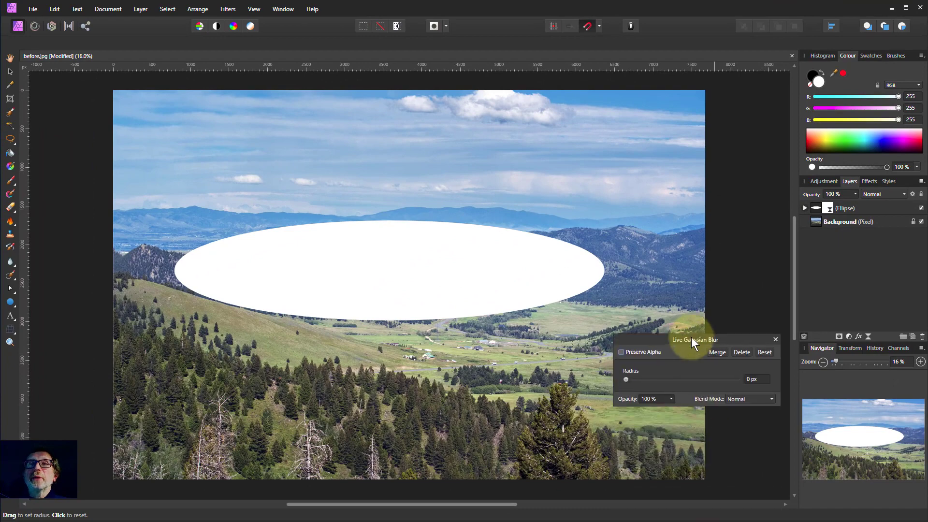
pyautogui.moveTo(690, 337); pyautogui.dragTo(642, 358)
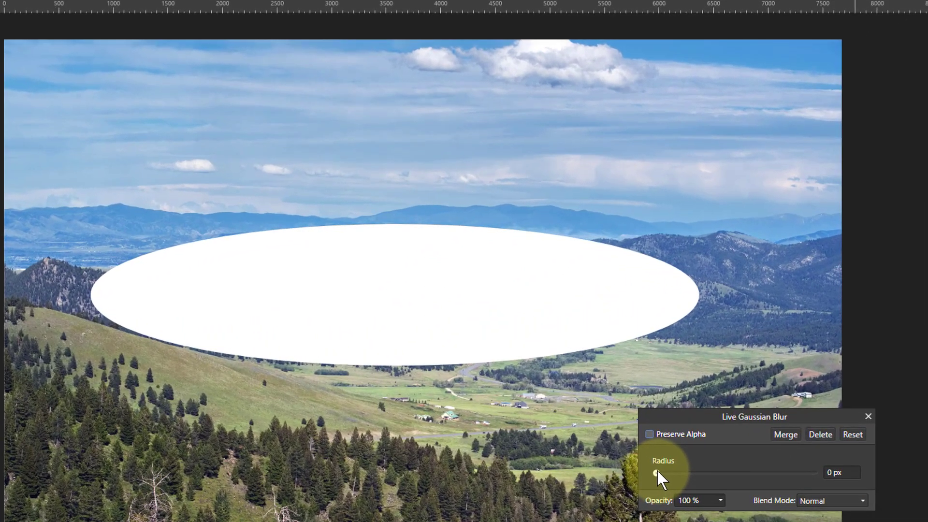
pyautogui.moveTo(617, 430); pyautogui.dragTo(747, 437)
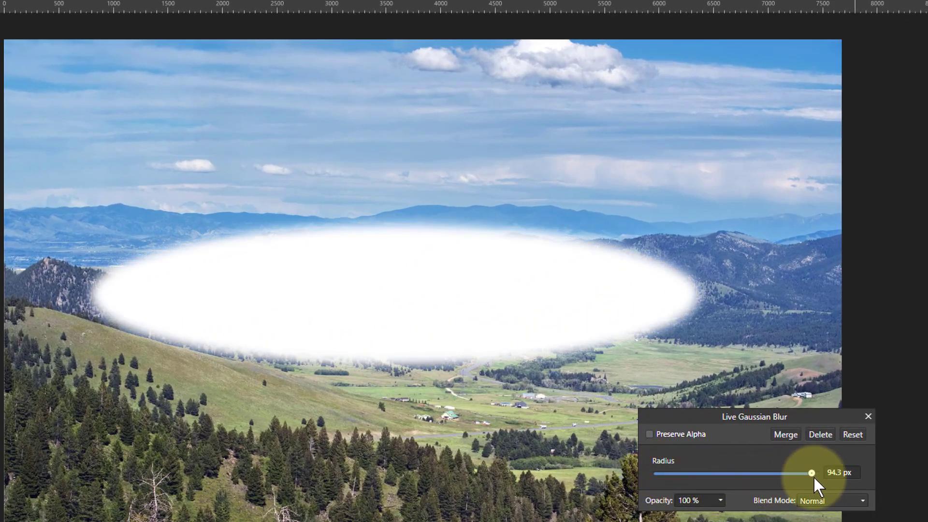
pyautogui.moveTo(811, 475); pyautogui.dragTo(842, 477)
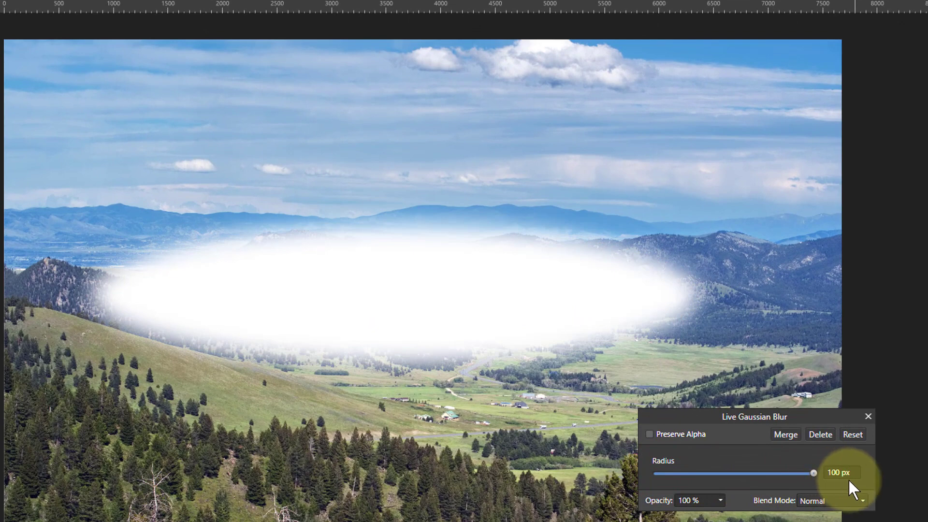
pyautogui.click(649, 434)
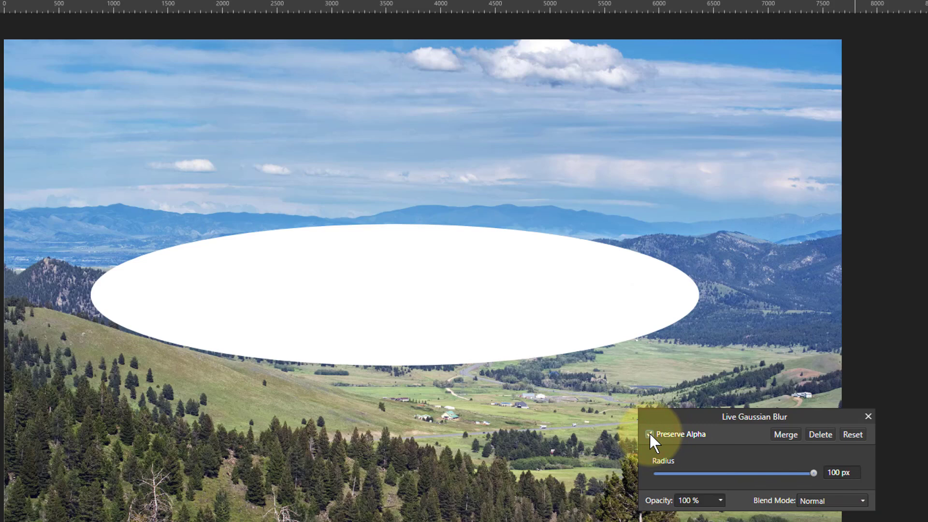
pyautogui.click(649, 433)
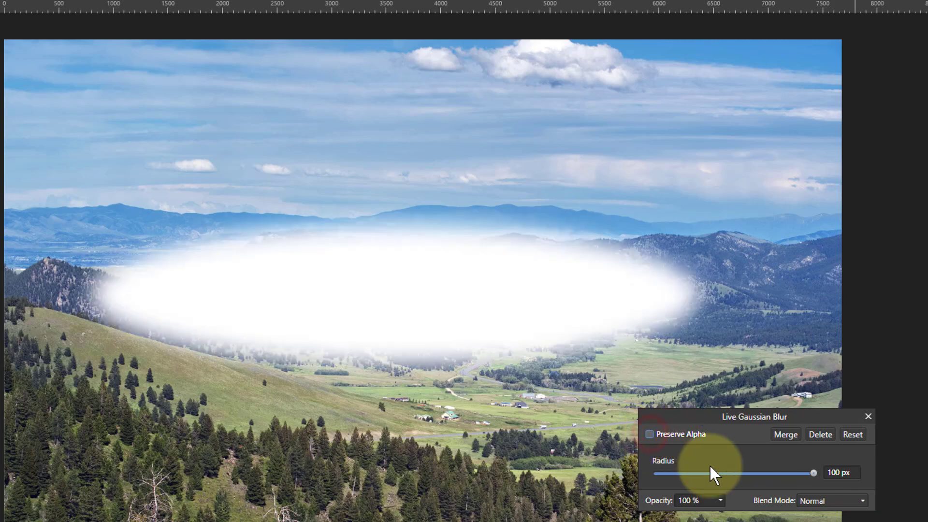
pyautogui.click(843, 476)
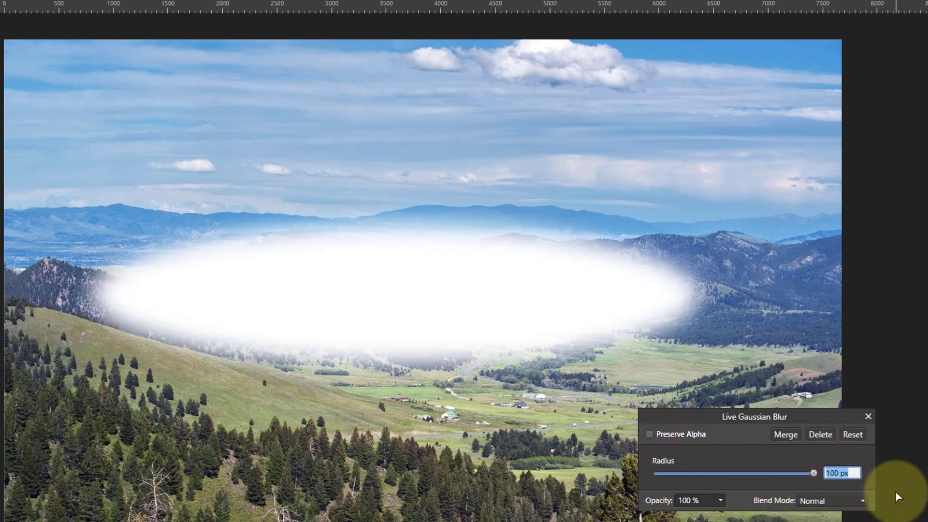
pyautogui.write('500')
pyautogui.press('Return')
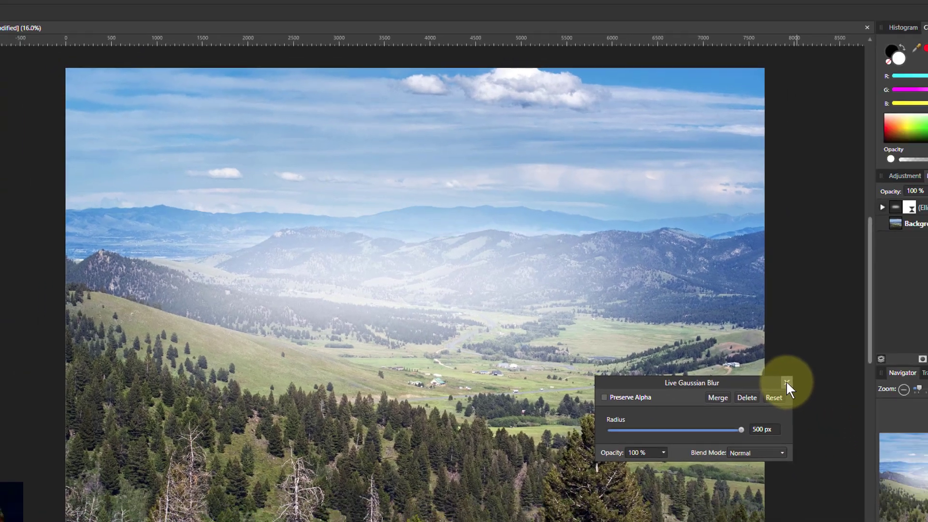
pyautogui.click(786, 382)
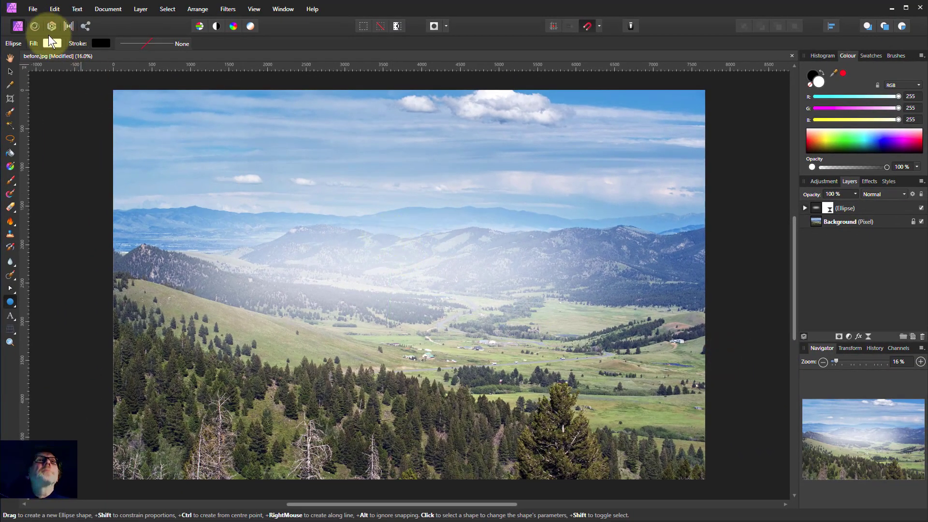
# Step: Fill the blurred ellipse yellow (255, 250, 58) and move it down over the valley floor
pyautogui.click(10, 73)
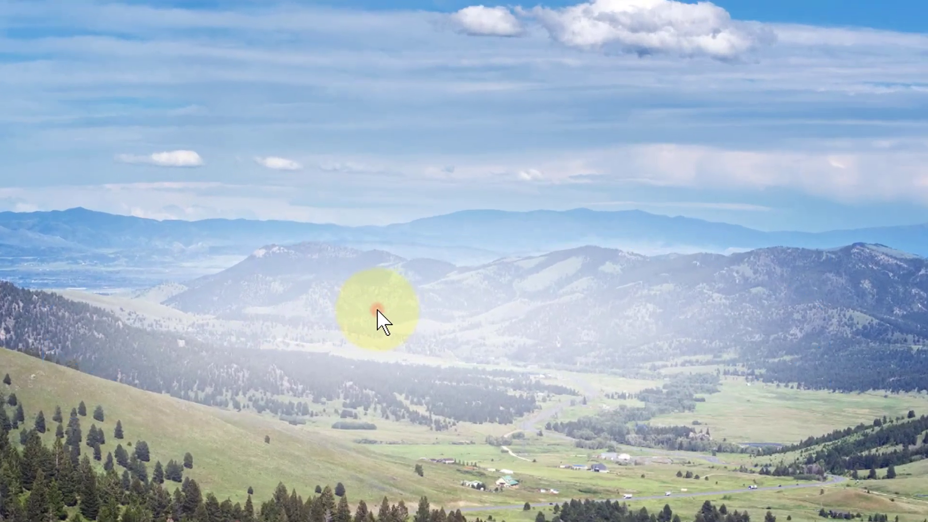
pyautogui.click(378, 310)
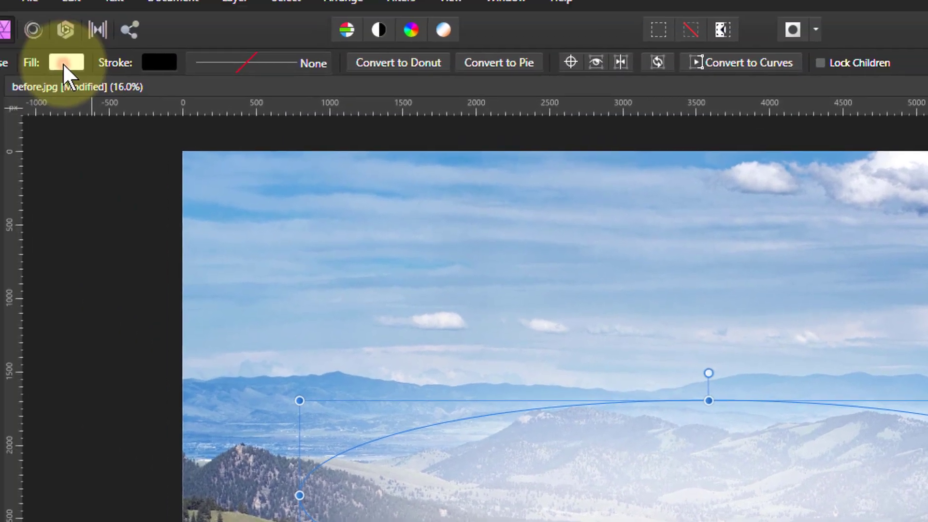
pyautogui.click(62, 62)
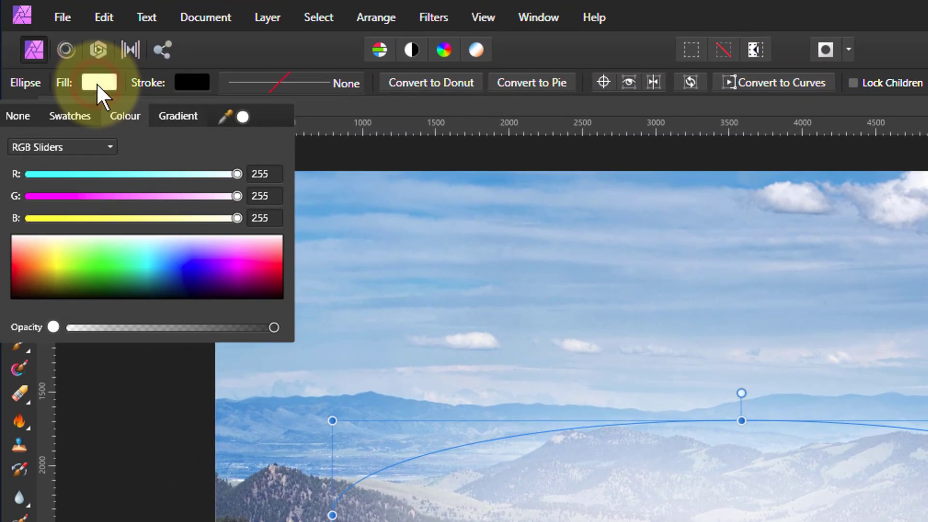
pyautogui.click(56, 261)
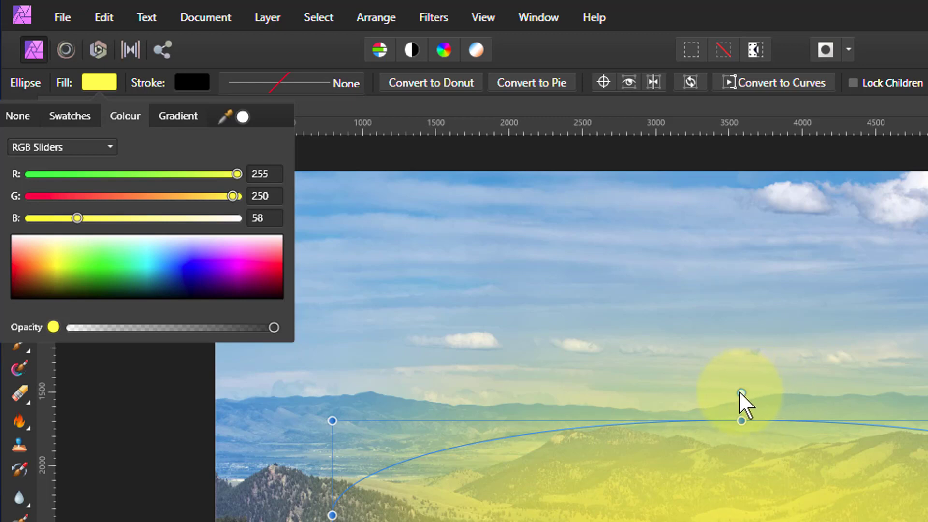
pyautogui.moveTo(741, 394); pyautogui.dragTo(775, 397)
pyautogui.moveTo(767, 514); pyautogui.dragTo(927, 521)
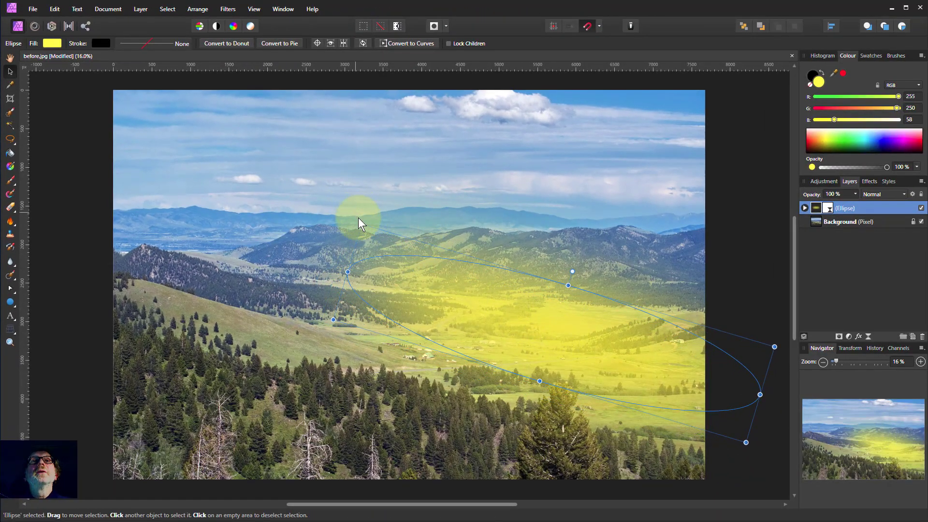
# Step: Rotate the glow to about -13°, widen it to 6583 px, flatten it and nudge it into place
pyautogui.moveTo(360, 220); pyautogui.dragTo(343, 236)
pyautogui.moveTo(342, 293); pyautogui.dragTo(231, 262)
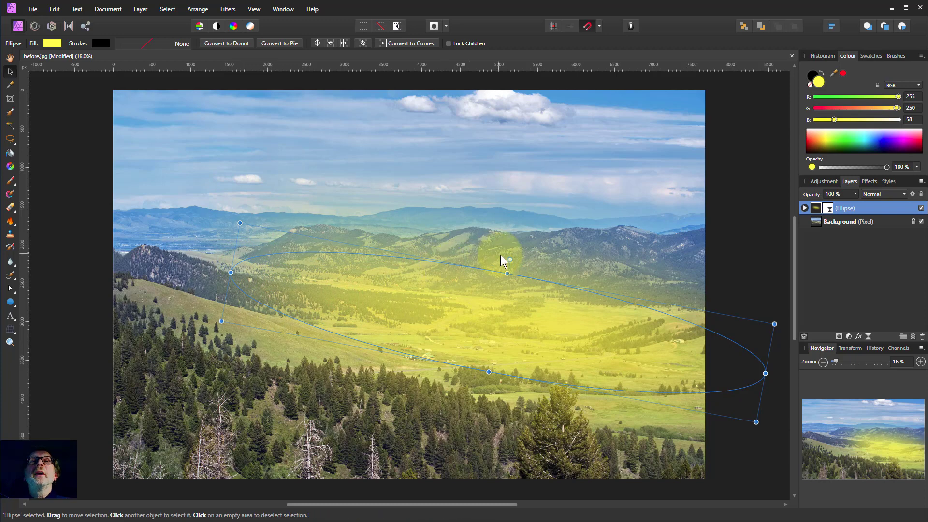
pyautogui.moveTo(507, 273); pyautogui.dragTo(503, 291)
pyautogui.moveTo(465, 339)
pyautogui.mouseDown()
pyautogui.moveTo(457, 337)
pyautogui.moveTo(463, 332)
pyautogui.mouseUp()
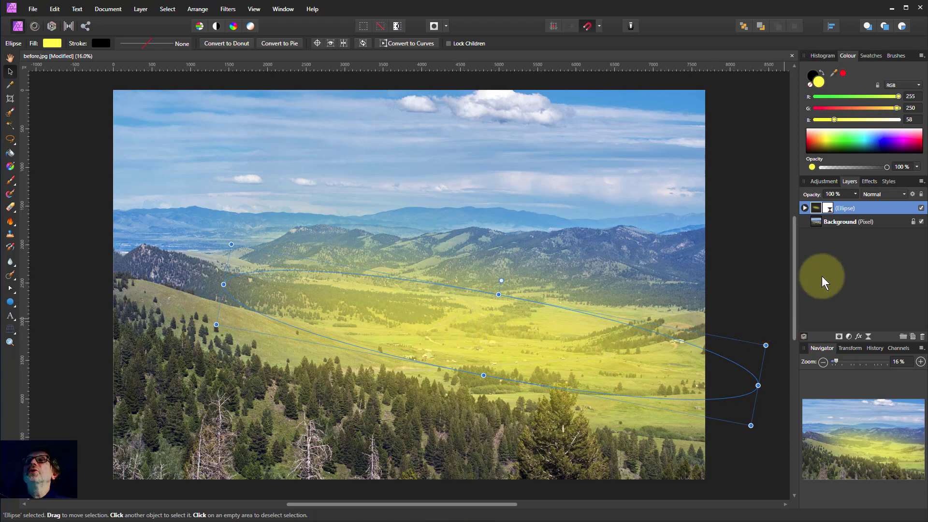
# Step: Change the yellow ellipse's blend mode from Normal to Screen and preview the glow
pyautogui.click(880, 196)
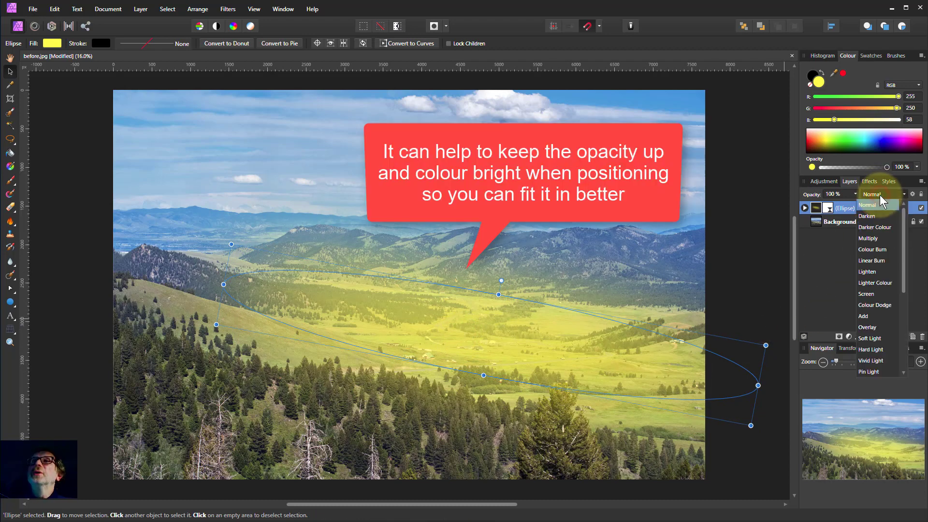
pyautogui.click(869, 295)
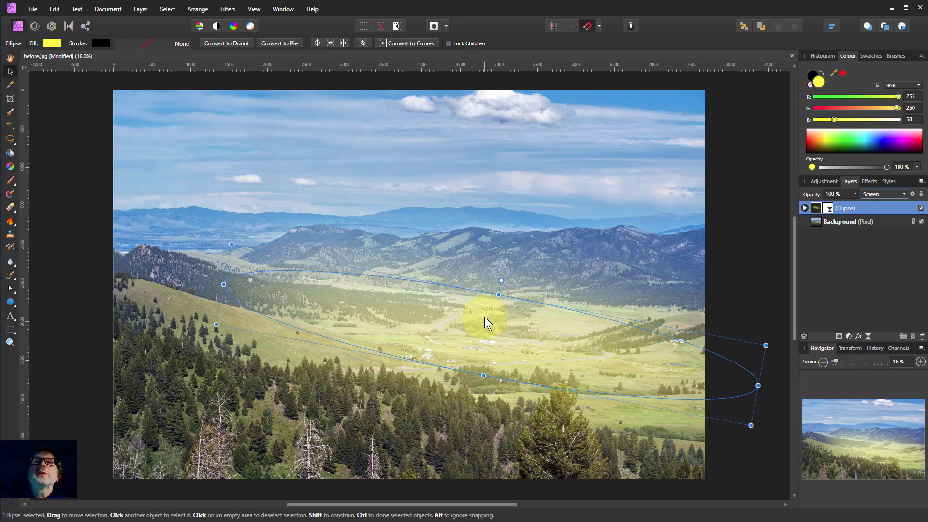
pyautogui.press('space')
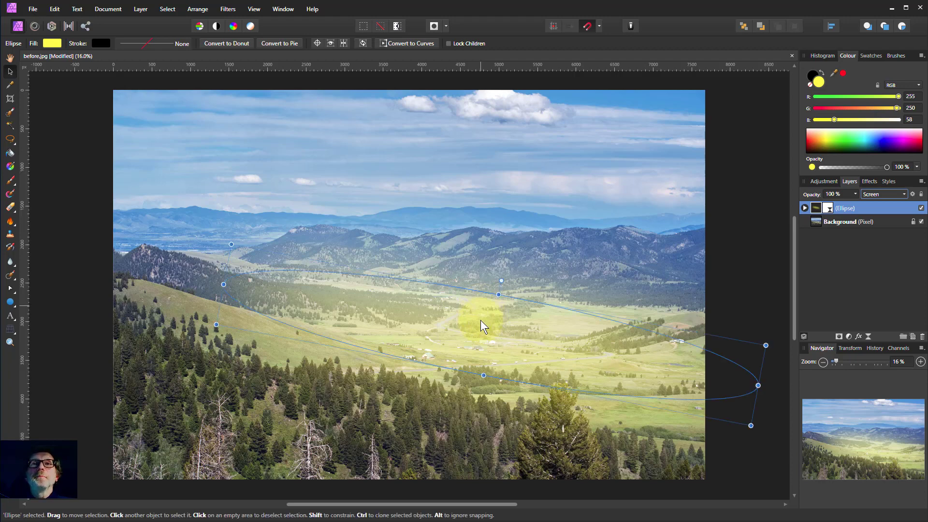
pyautogui.press('space')
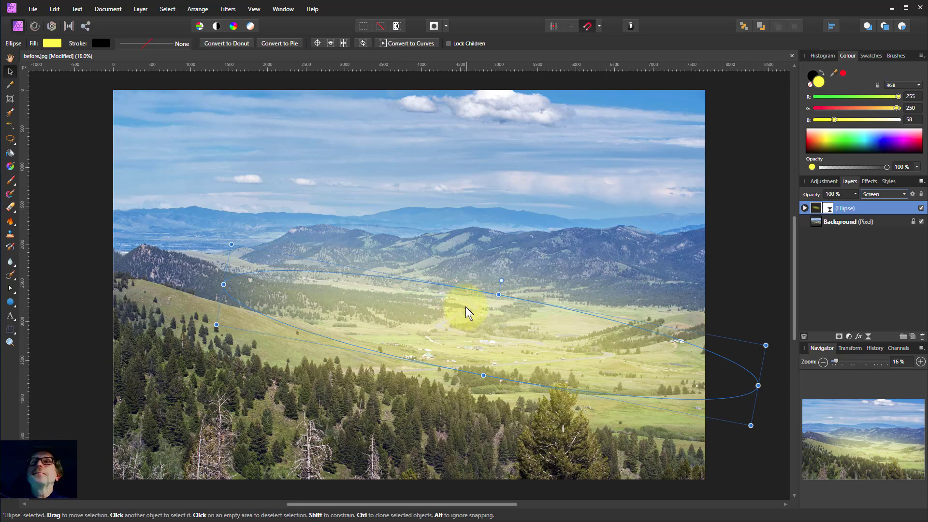
# Step: Fine-tune the ellipse fill, settling back on a warm yellow
pyautogui.click(51, 43)
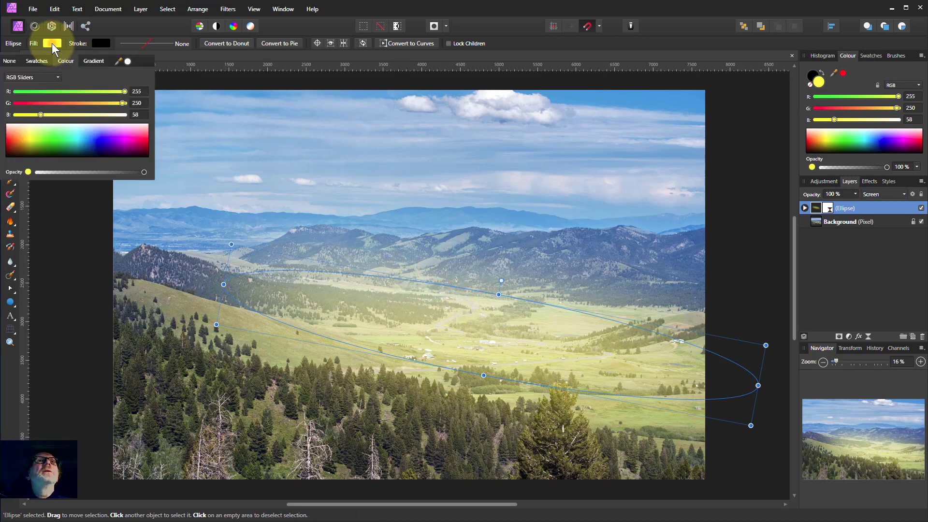
pyautogui.click(23, 133)
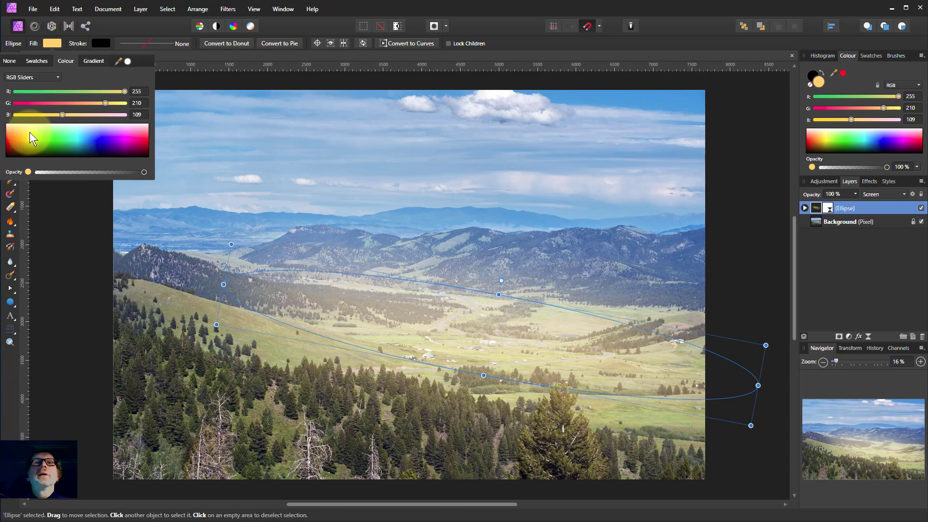
pyautogui.moveTo(29, 132); pyautogui.dragTo(25, 135)
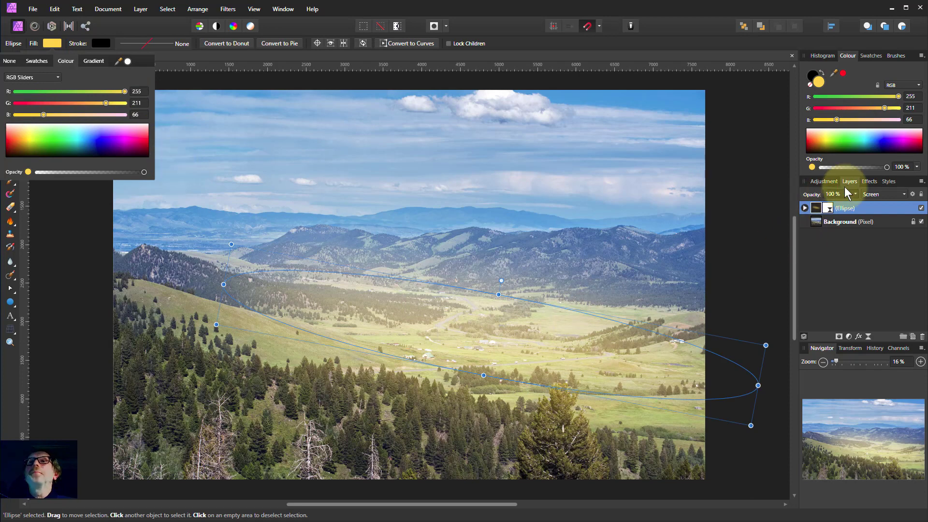
# Step: Lower the glow layer to 75% opacity and toggle its visibility to compare
pyautogui.moveTo(856, 196); pyautogui.dragTo(838, 210)
pyautogui.click(921, 209)
pyautogui.click(920, 209)
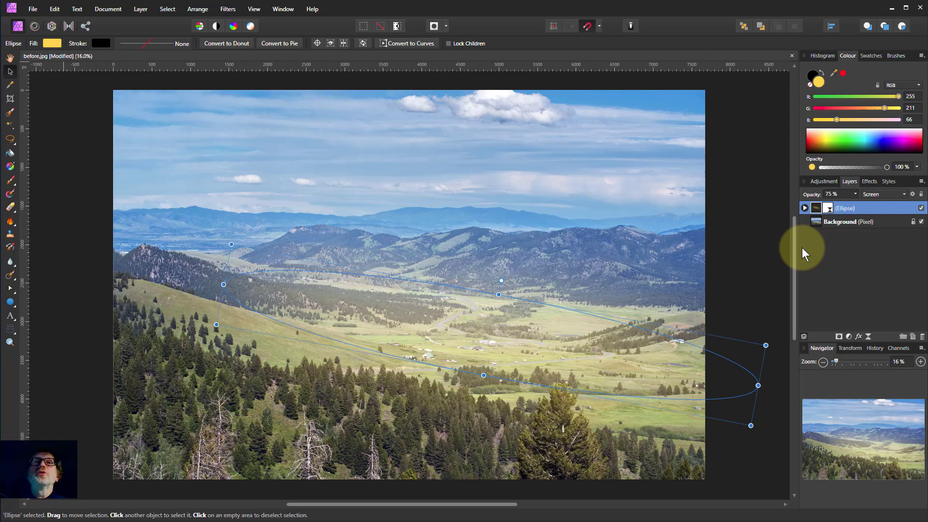
# Step: Duplicate the glow ellipse, move the copy onto the lower forest and rotate it nearly level
pyautogui.hotkey('ctrl', 'j')
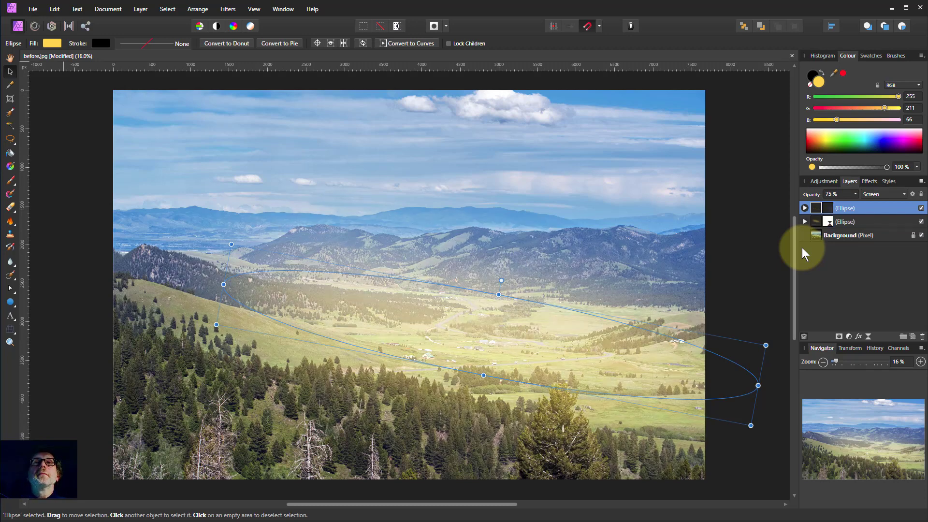
pyautogui.hotkey('ctrl', 'z')
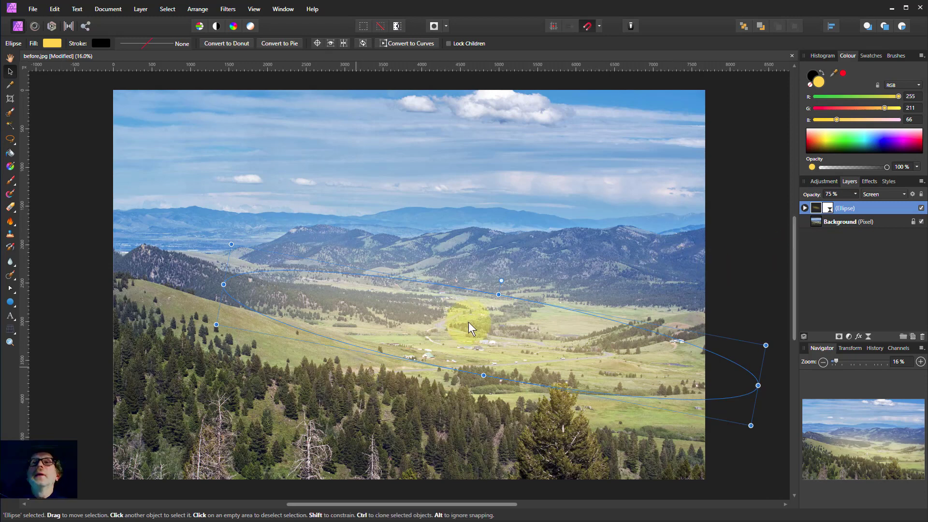
pyautogui.hotkey('ctrl', 'j')
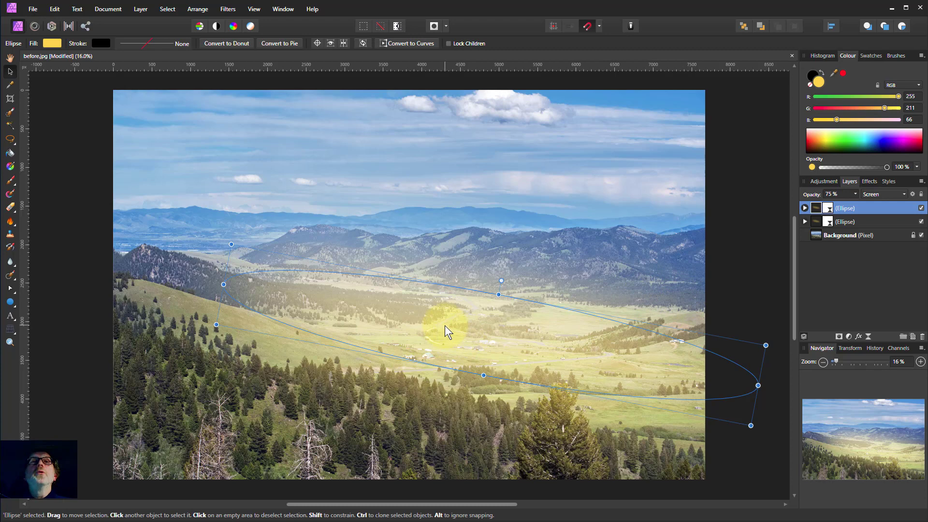
pyautogui.moveTo(451, 324); pyautogui.dragTo(412, 409)
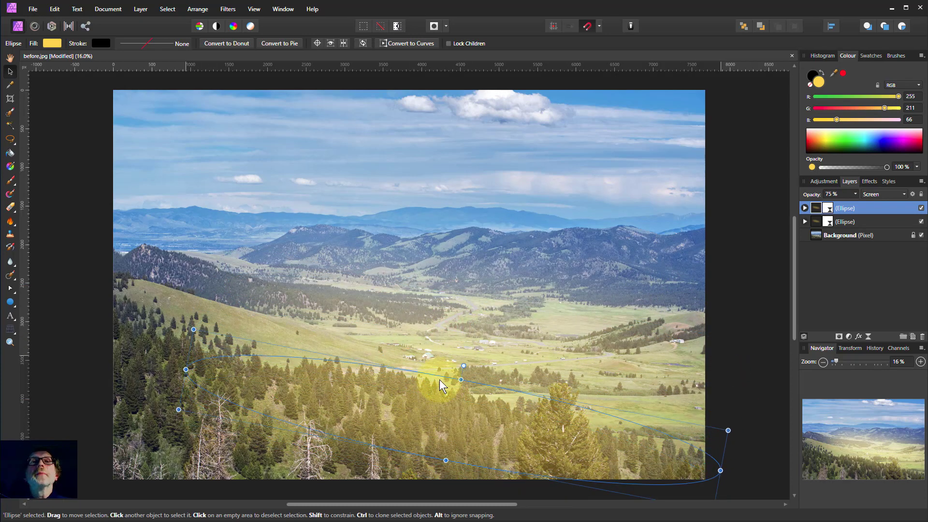
pyautogui.moveTo(461, 366); pyautogui.dragTo(451, 362)
pyautogui.moveTo(433, 406); pyautogui.dragTo(422, 452)
# Step: Widen the copy past the image's left edge and set its opacity to 44%
pyautogui.moveTo(170, 422); pyautogui.dragTo(79, 414)
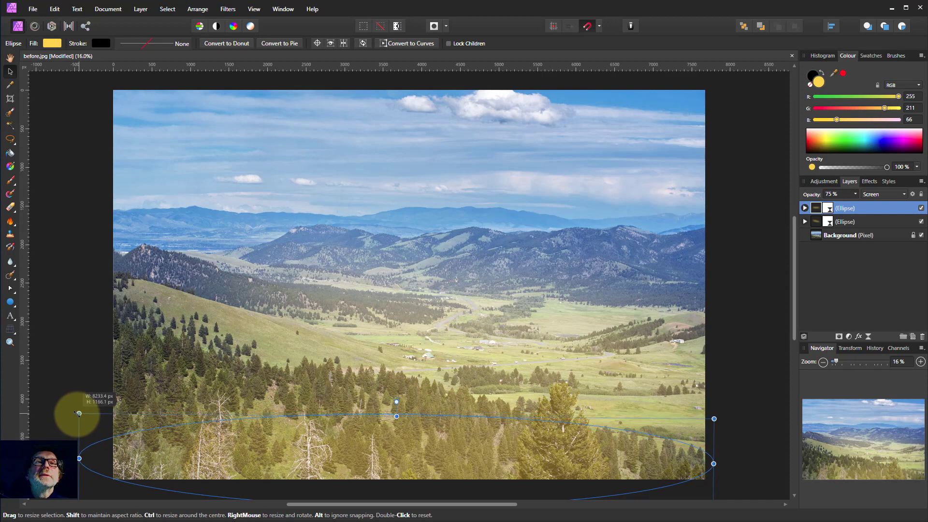
pyautogui.click(856, 194)
pyautogui.moveTo(852, 210); pyautogui.dragTo(835, 207)
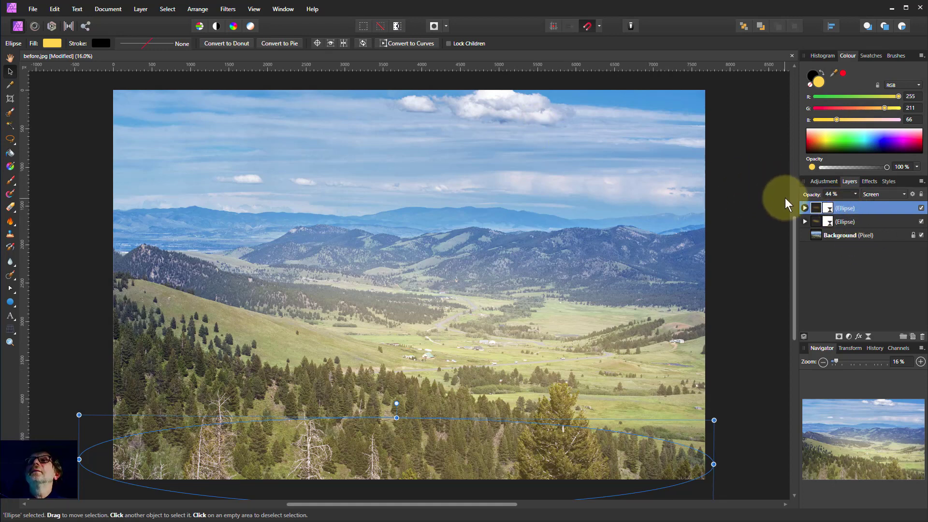
# Step: Change the lower forest glow's fill from yellow to lime green (113, 255, 58)
pyautogui.click(52, 44)
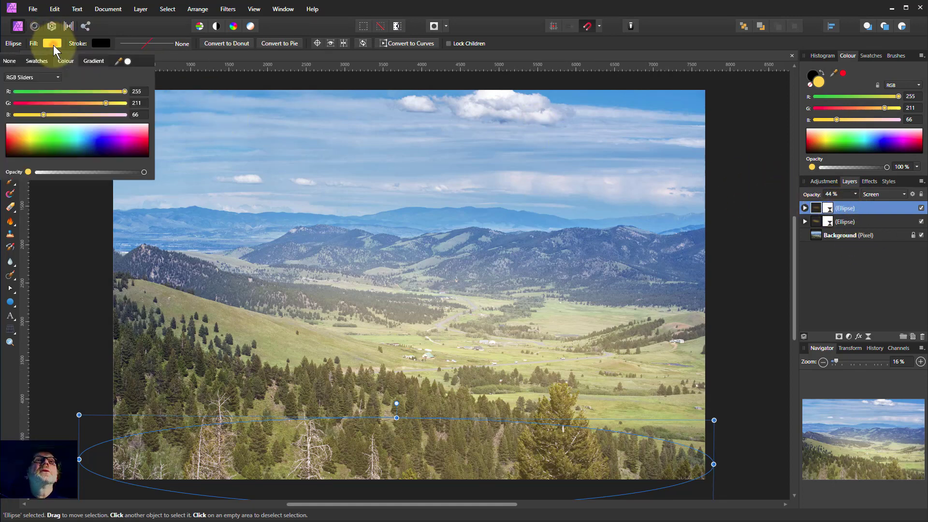
pyautogui.click(16, 134)
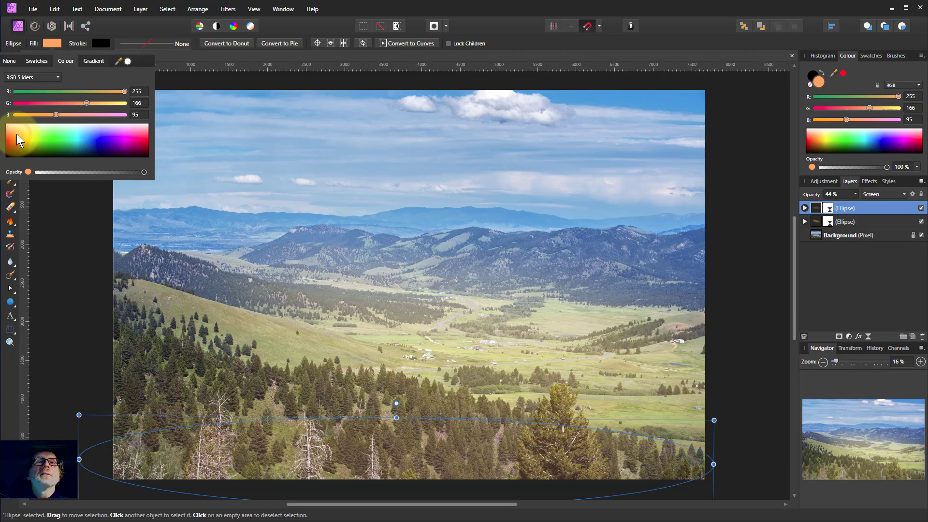
pyautogui.click(15, 135)
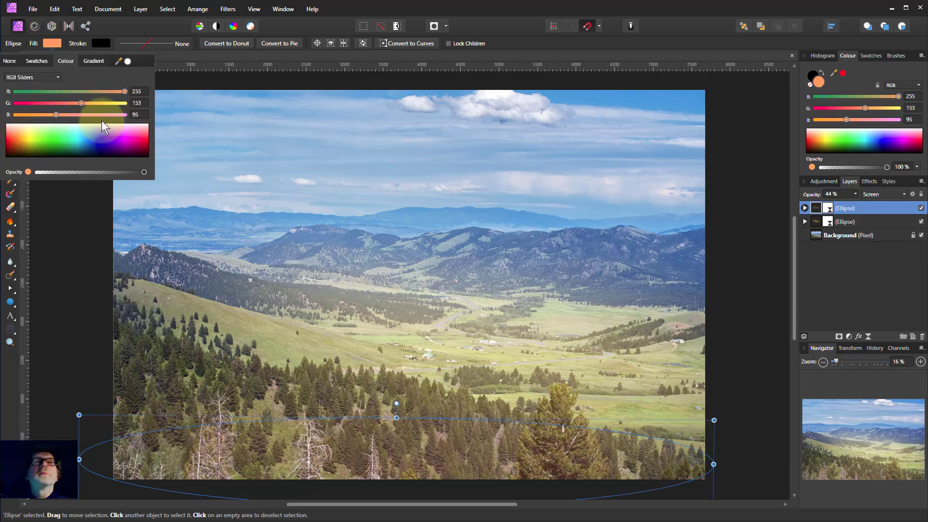
pyautogui.moveTo(40, 137); pyautogui.dragTo(49, 137)
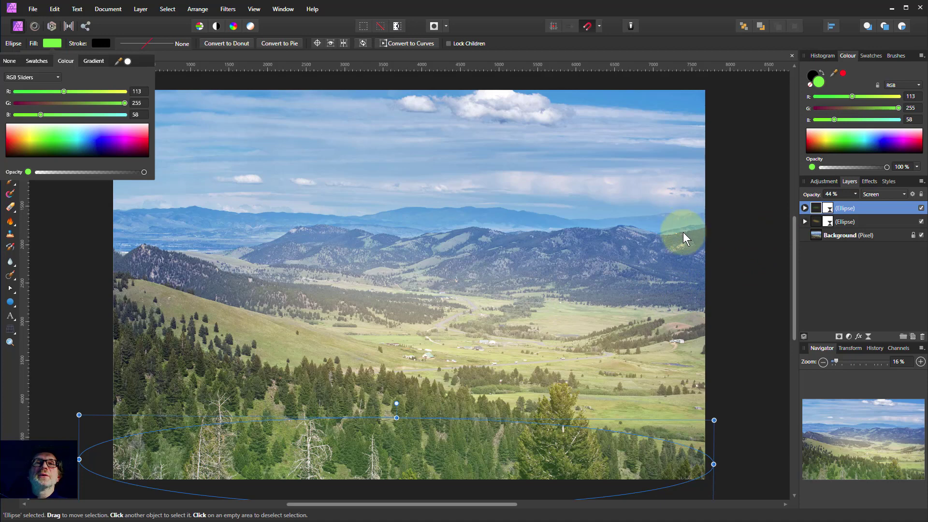
pyautogui.click(921, 213)
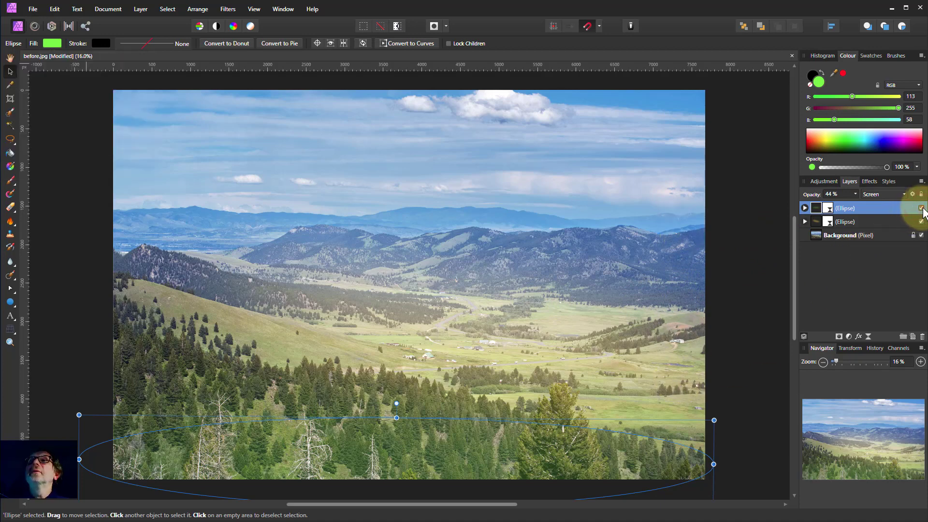
# Step: Duplicate the green glow at 100% opacity, then move the 44% middle ellipse up over the left hillside
pyautogui.click(921, 209)
pyautogui.click(921, 209)
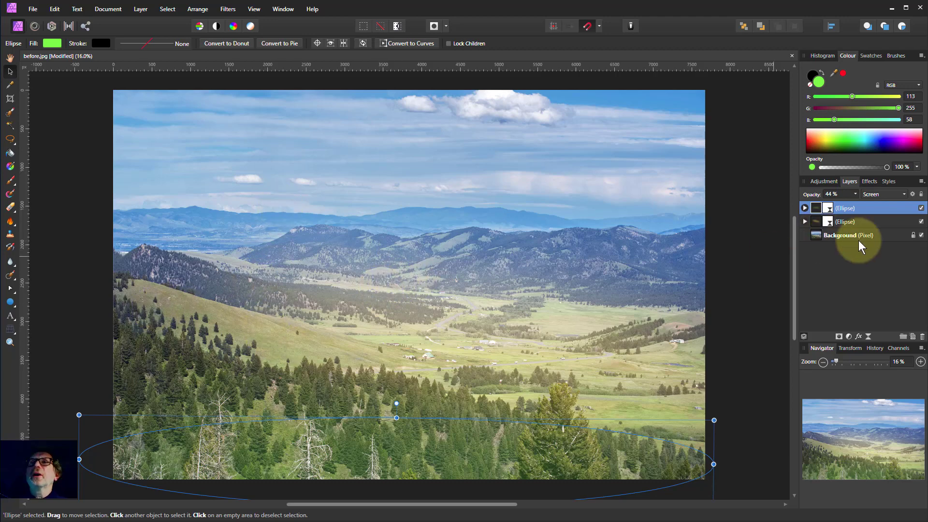
pyautogui.hotkey('ctrl', 'j')
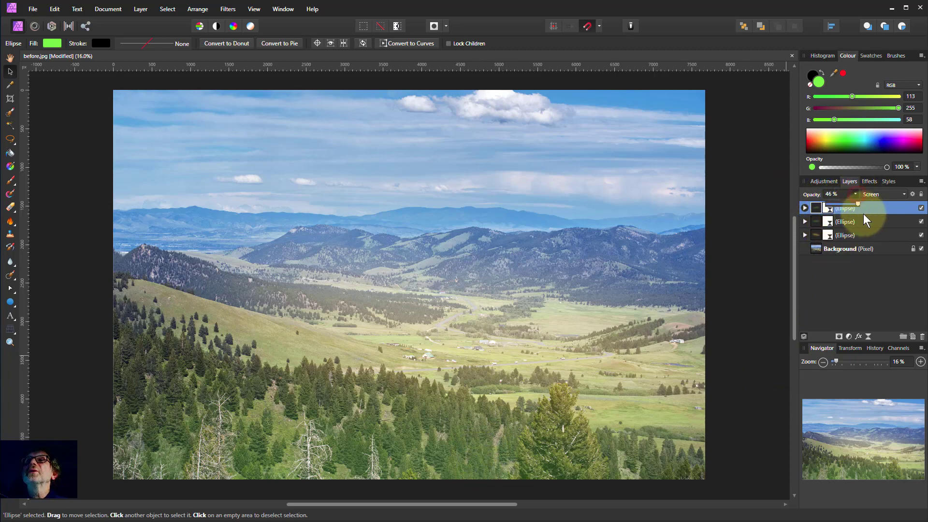
pyautogui.moveTo(857, 214); pyautogui.dragTo(911, 207)
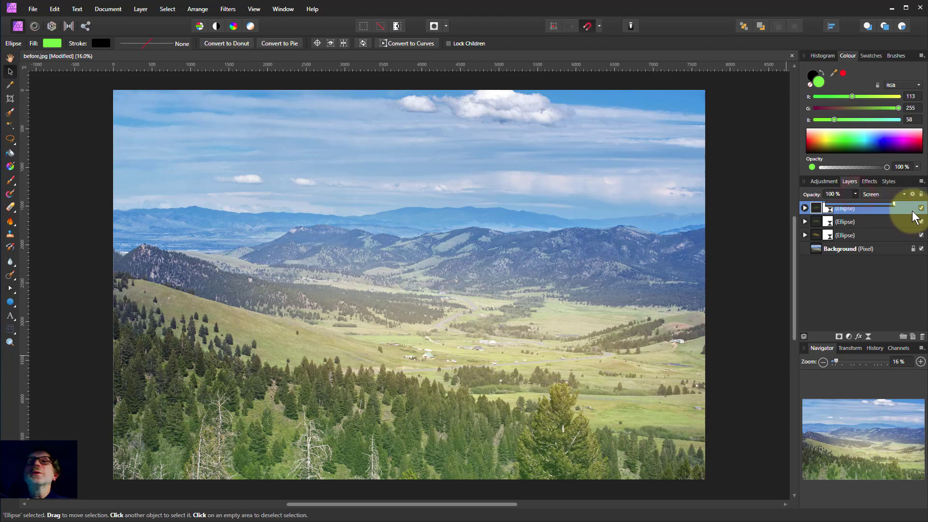
pyautogui.click(416, 451)
pyautogui.moveTo(297, 408); pyautogui.dragTo(257, 304)
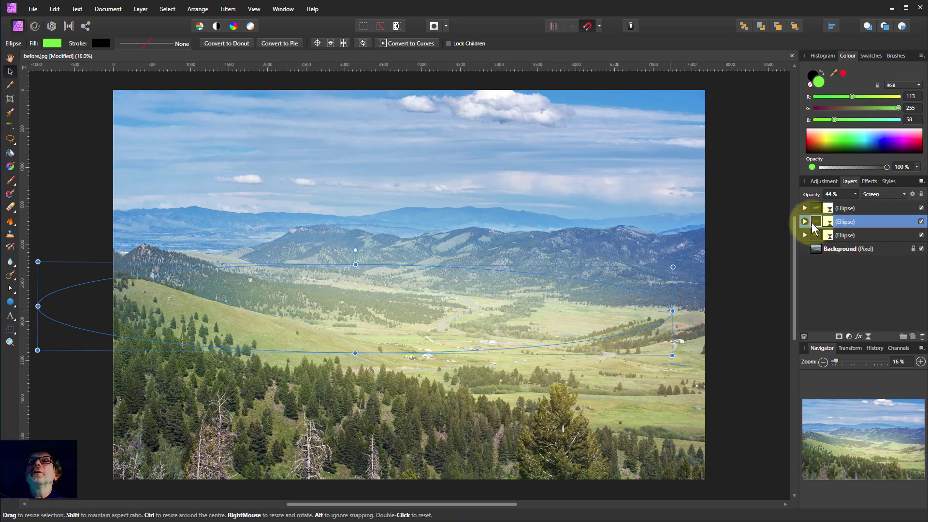
# Step: Recolour the middle ellipse dark green (RGB 0, 22, 0)
pyautogui.click(51, 44)
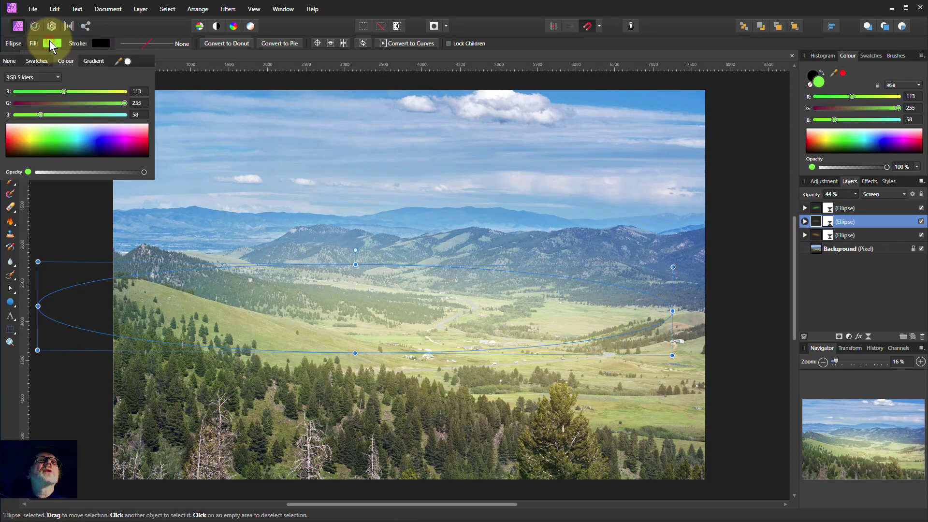
pyautogui.moveTo(40, 115); pyautogui.dragTo(9, 115)
pyautogui.moveTo(33, 144); pyautogui.dragTo(53, 156)
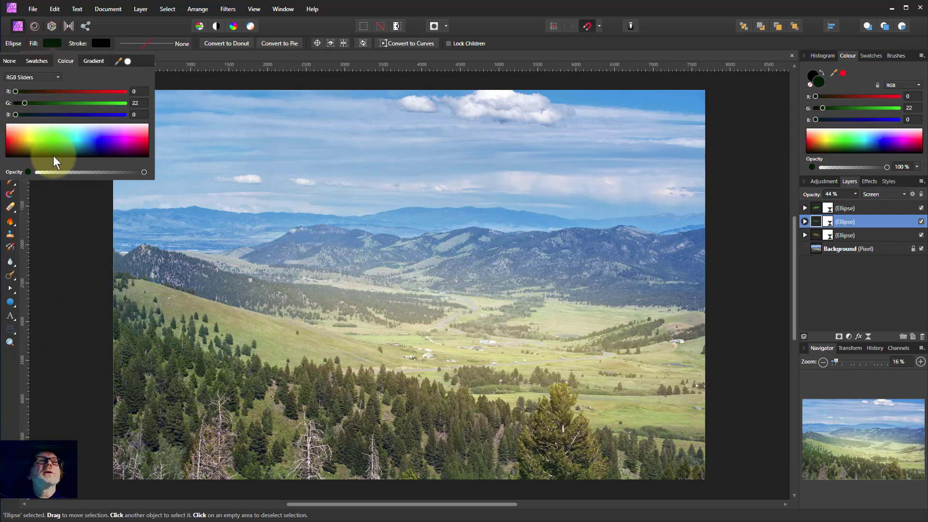
pyautogui.click(254, 328)
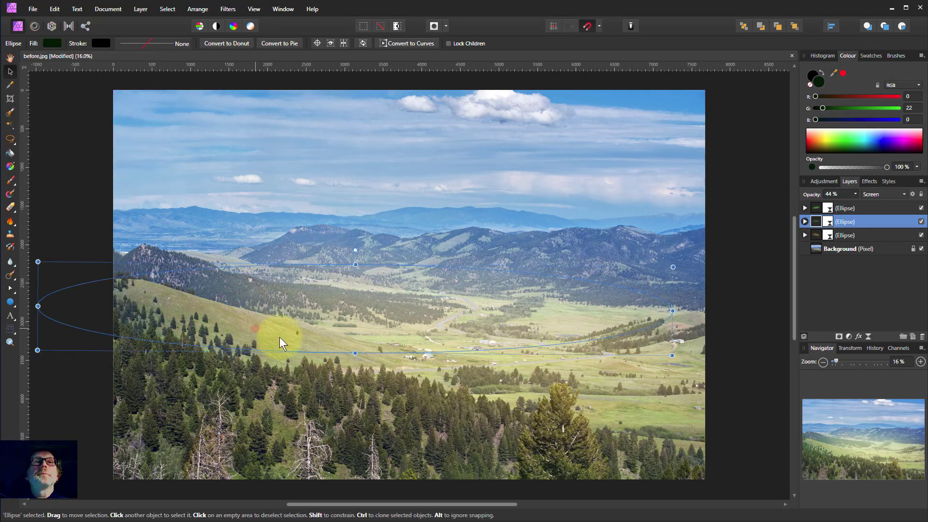
# Step: Set the dark green ellipse to Multiply blending at 100% opacity
pyautogui.click(871, 194)
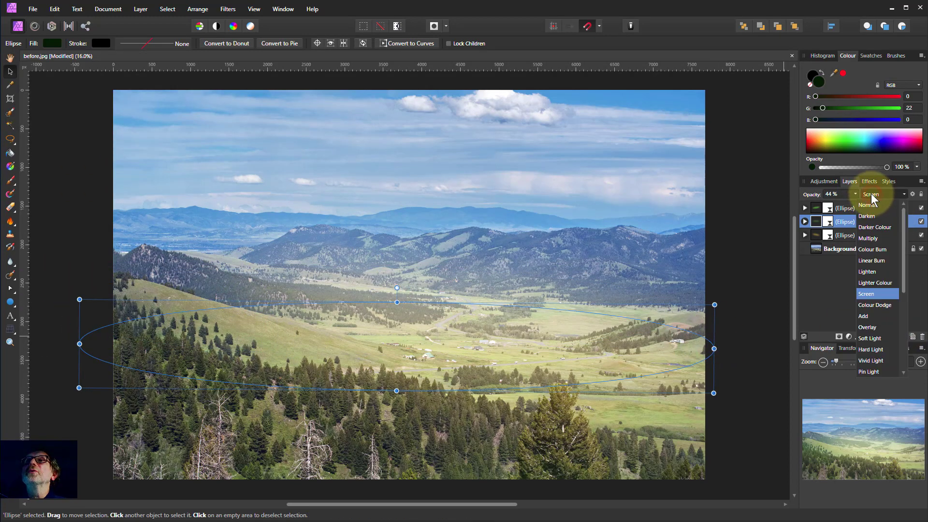
pyautogui.click(869, 237)
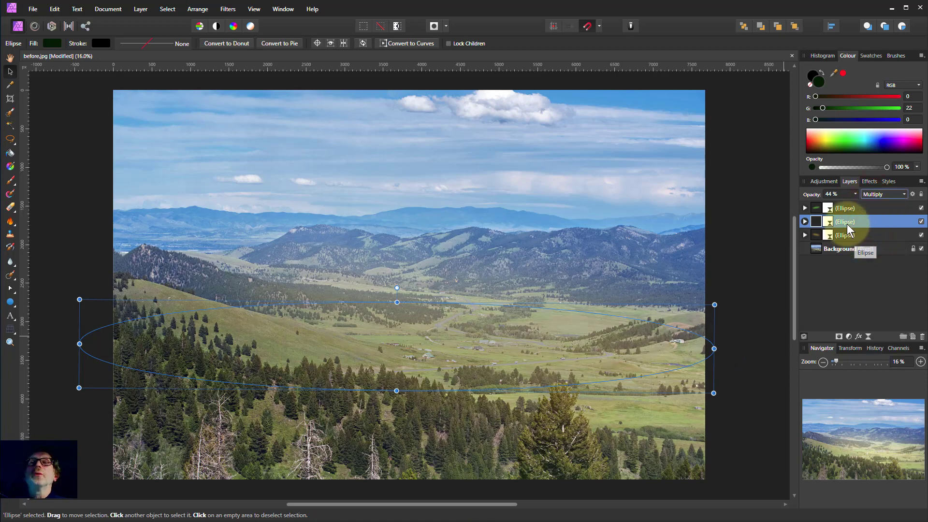
pyautogui.moveTo(855, 194); pyautogui.dragTo(918, 213)
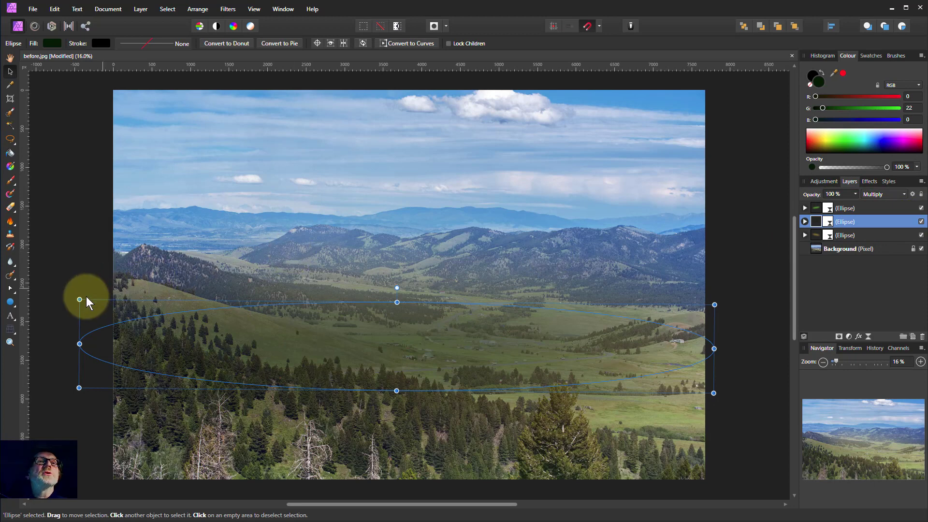
# Step: Rotate the dark green shadow ellipse, move it left and shear it along the hillside slope
pyautogui.moveTo(76, 299); pyautogui.dragTo(403, 369)
pyautogui.moveTo(480, 387); pyautogui.dragTo(209, 332)
pyautogui.moveTo(253, 378); pyautogui.dragTo(243, 338)
pyautogui.moveTo(164, 299); pyautogui.dragTo(155, 311)
pyautogui.moveTo(393, 422); pyautogui.dragTo(407, 409)
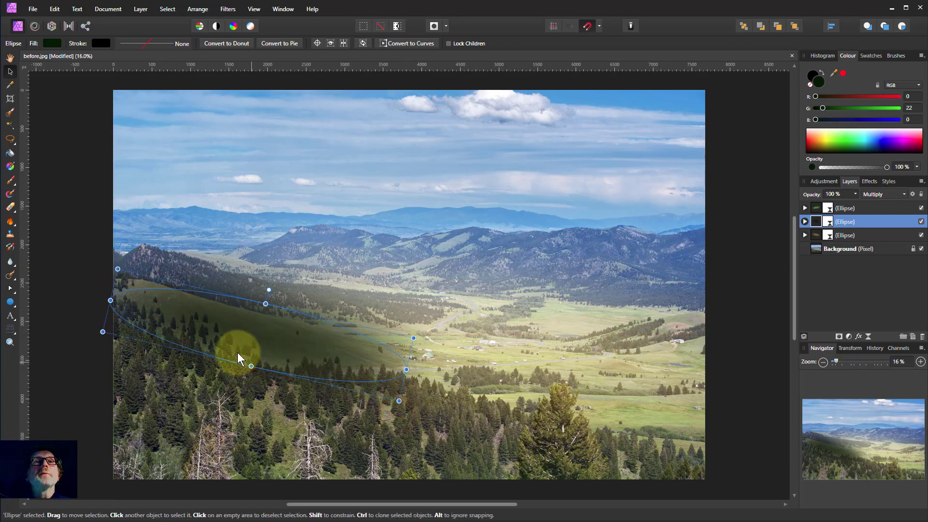
pyautogui.moveTo(250, 341); pyautogui.dragTo(252, 344)
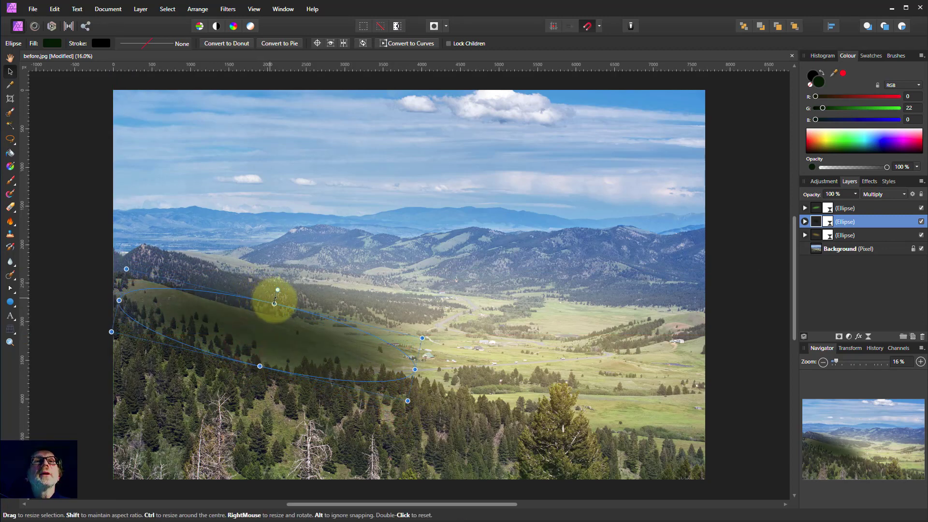
# Step: Make the shadow ellipse taller, widen it leftward and shift it slightly up and left
pyautogui.moveTo(274, 302)
pyautogui.mouseDown()
pyautogui.moveTo(275, 289)
pyautogui.moveTo(275, 306)
pyautogui.mouseUp()
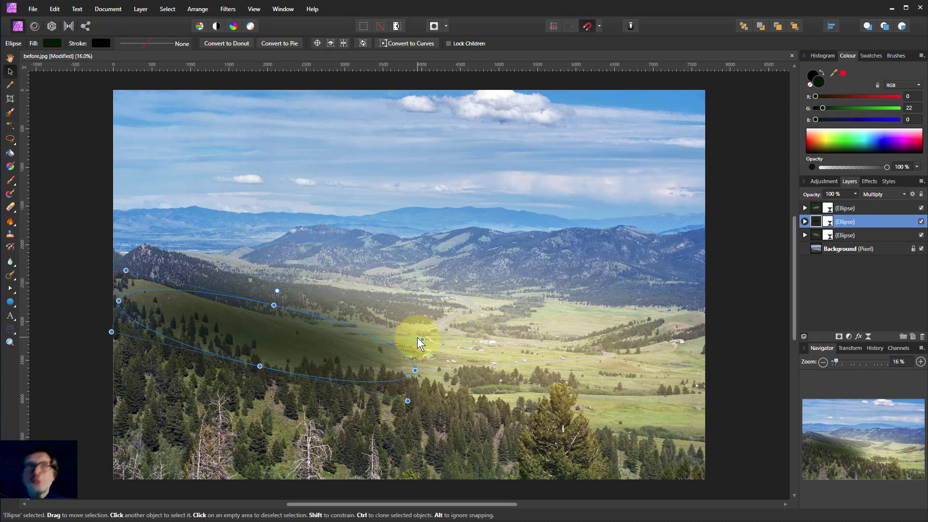
pyautogui.press('space')
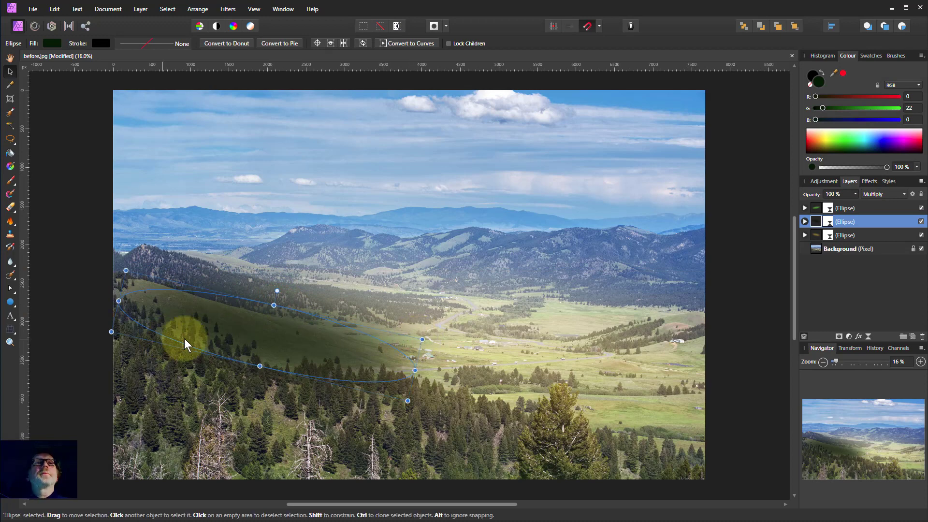
pyautogui.moveTo(119, 300); pyautogui.dragTo(80, 291)
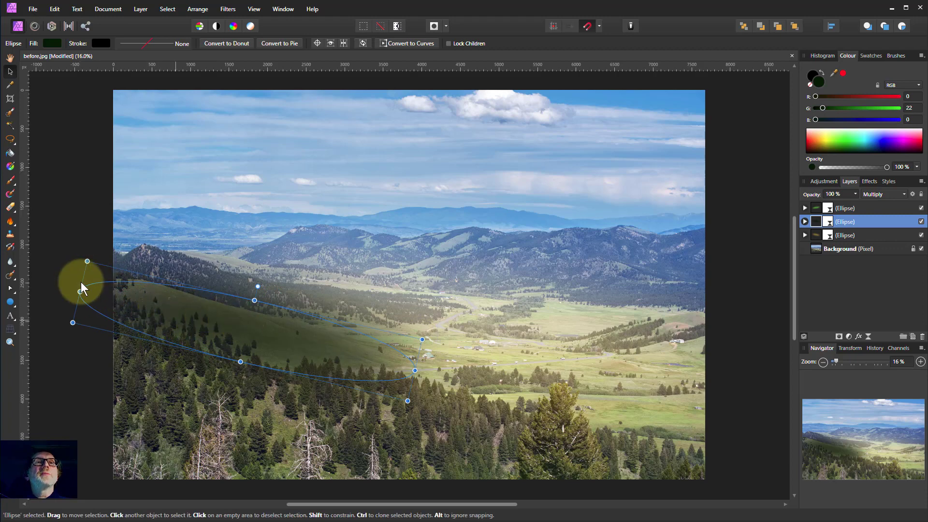
pyautogui.moveTo(149, 308); pyautogui.dragTo(141, 304)
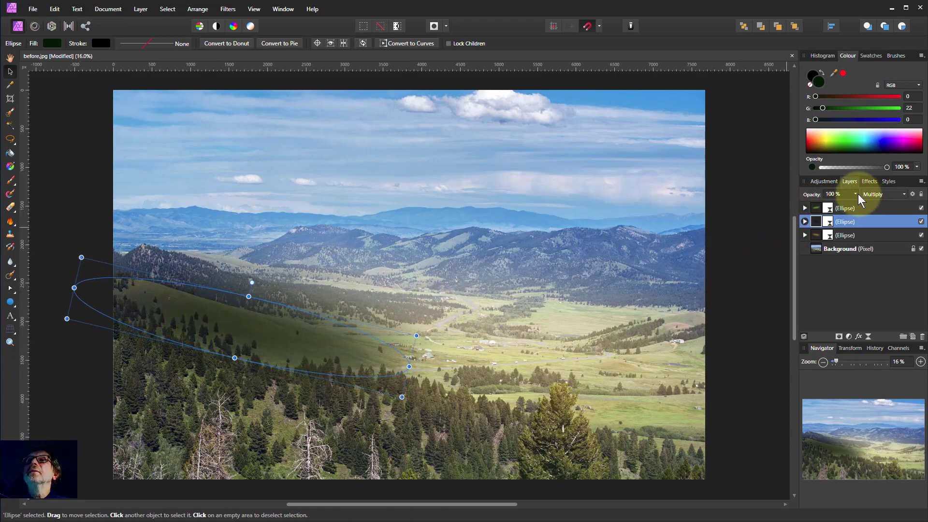
# Step: Lower the shadow to 75% opacity and place a copy over the distant right-hand mountains
pyautogui.moveTo(855, 194); pyautogui.dragTo(830, 209)
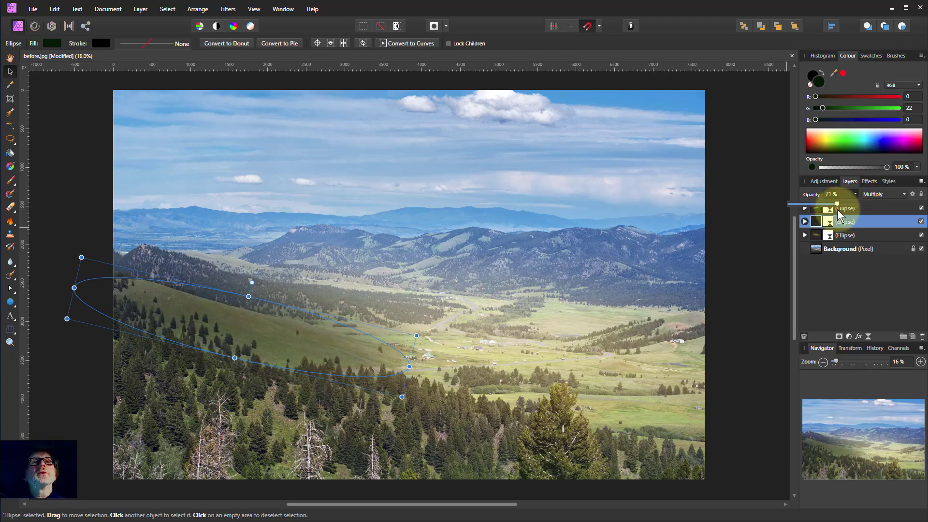
pyautogui.moveTo(838, 209); pyautogui.dragTo(839, 209)
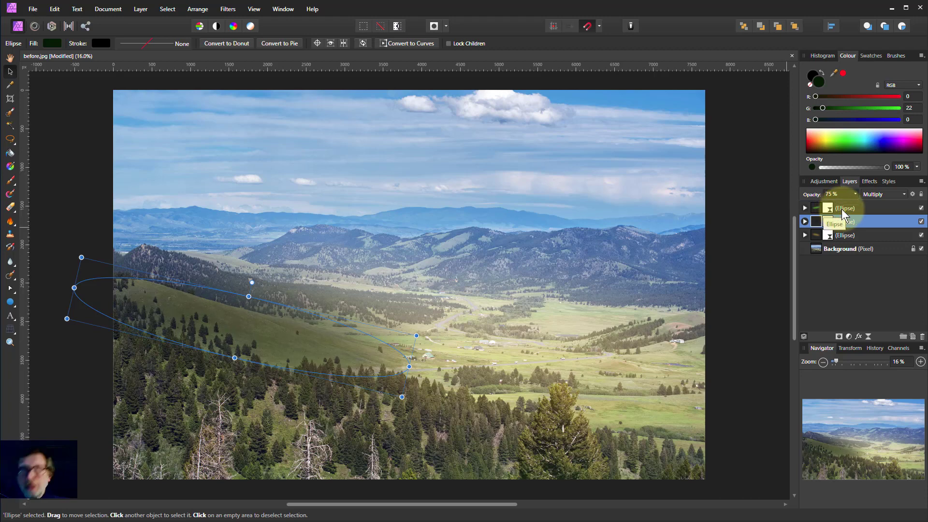
pyautogui.hotkey('ctrl', 'j')
pyautogui.moveTo(306, 338); pyautogui.dragTo(602, 268)
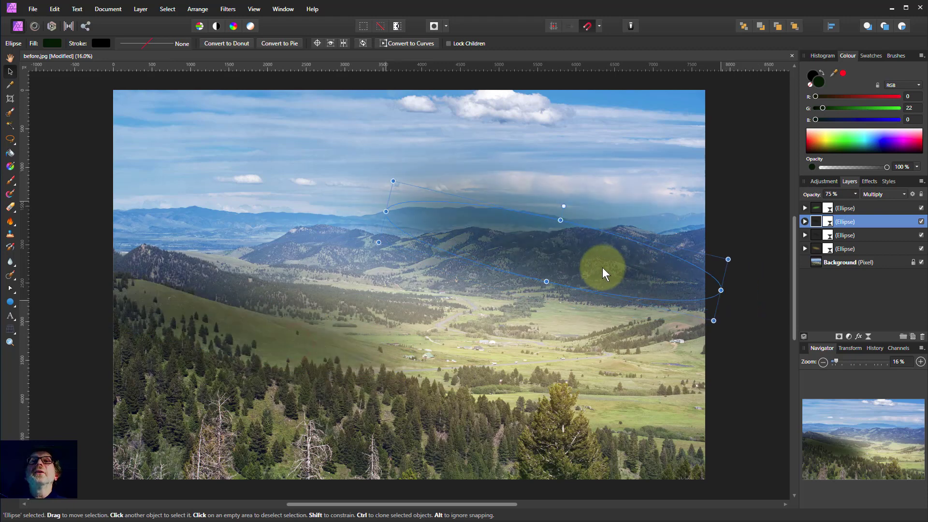
pyautogui.click(390, 175)
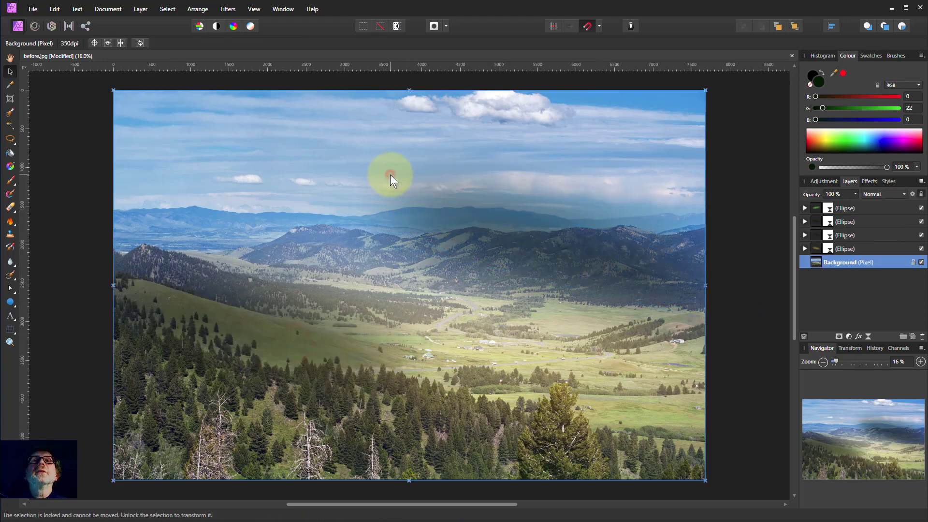
# Step: Tilt the copied shadow to about -4.4°, stretch it left and flatten it along the ridge
pyautogui.click(474, 233)
pyautogui.moveTo(390, 178); pyautogui.dragTo(383, 200)
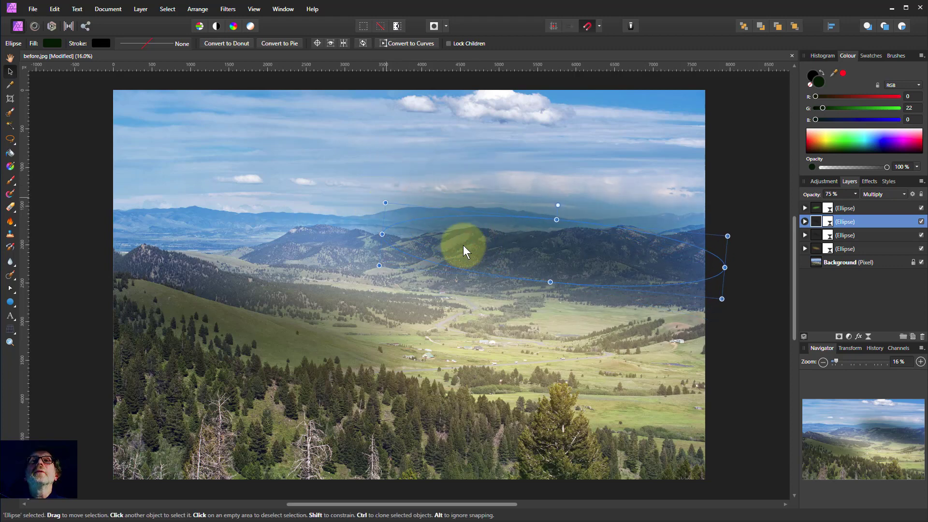
pyautogui.moveTo(463, 245); pyautogui.dragTo(465, 256)
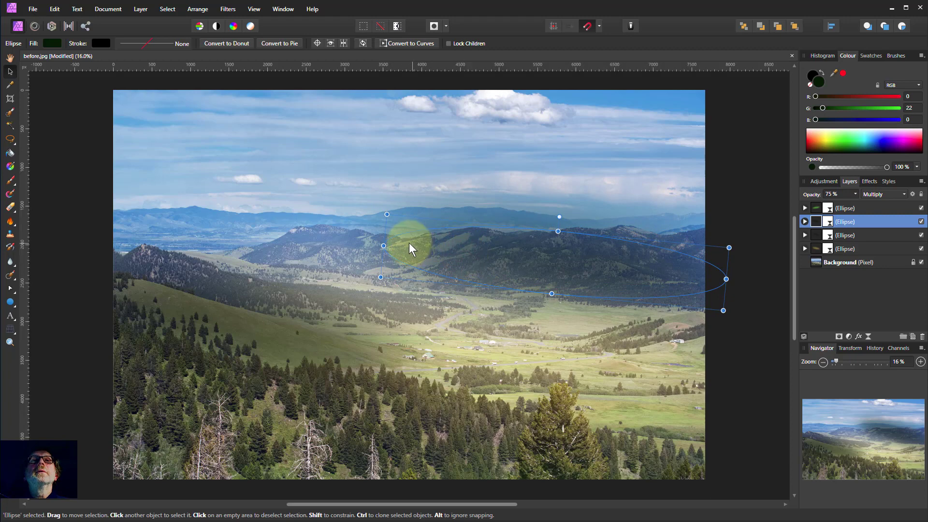
pyautogui.moveTo(383, 245); pyautogui.dragTo(265, 235)
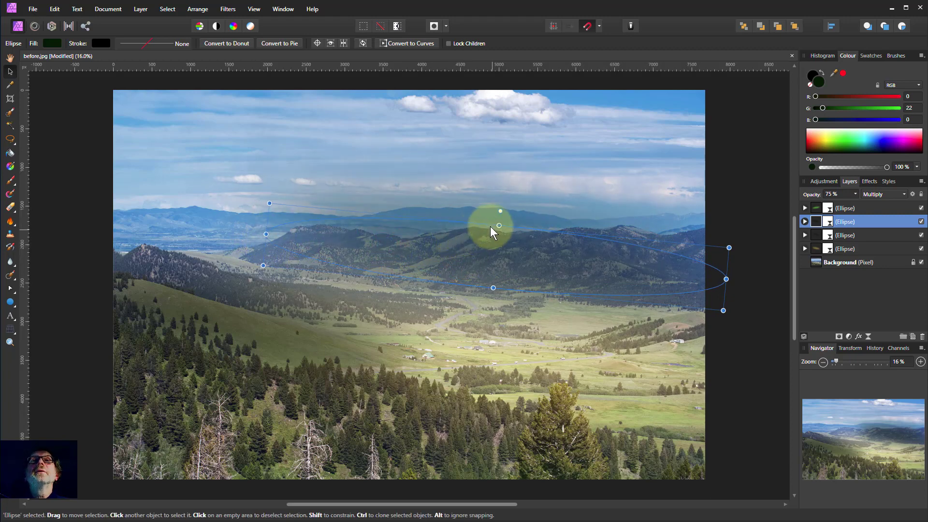
pyautogui.moveTo(497, 225)
pyautogui.mouseDown()
pyautogui.moveTo(497, 248)
pyautogui.moveTo(497, 239)
pyautogui.mouseUp()
pyautogui.moveTo(732, 258); pyautogui.dragTo(729, 249)
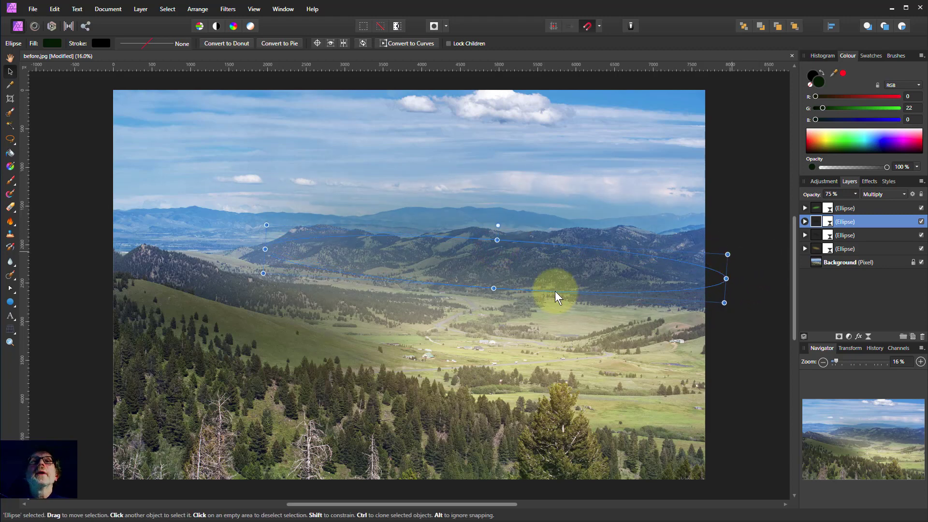
pyautogui.moveTo(550, 274); pyautogui.dragTo(545, 276)
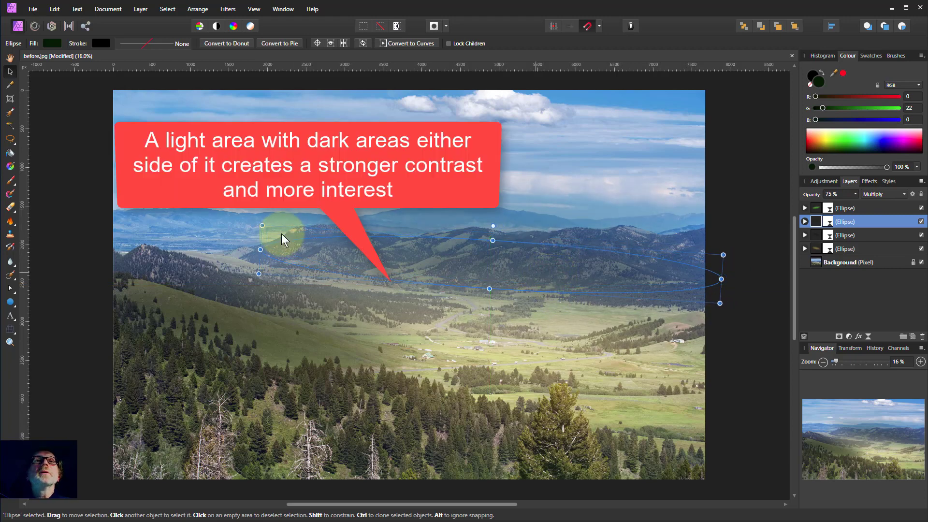
# Step: Copy the yellow glow to the upper-left sky, rotated to -40.6° and elongated into a beam
pyautogui.click(528, 313)
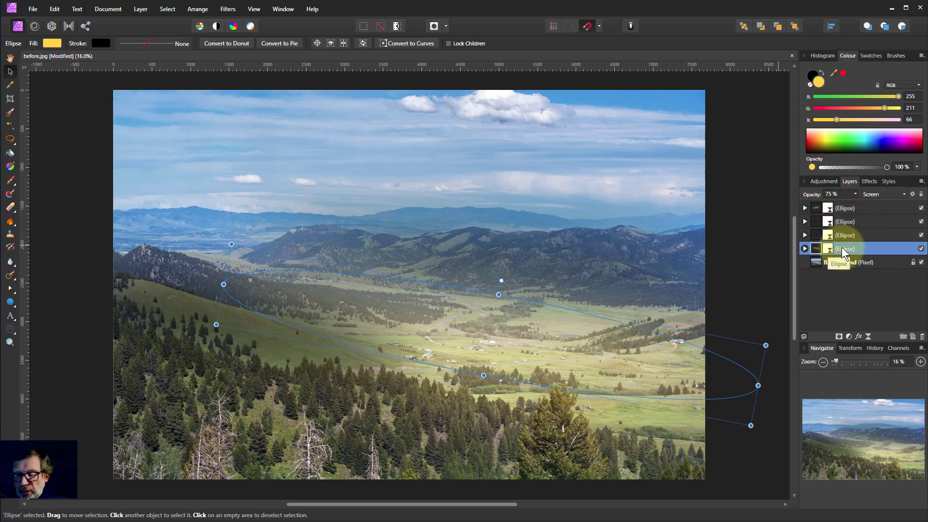
pyautogui.hotkey('ctrl', 'j')
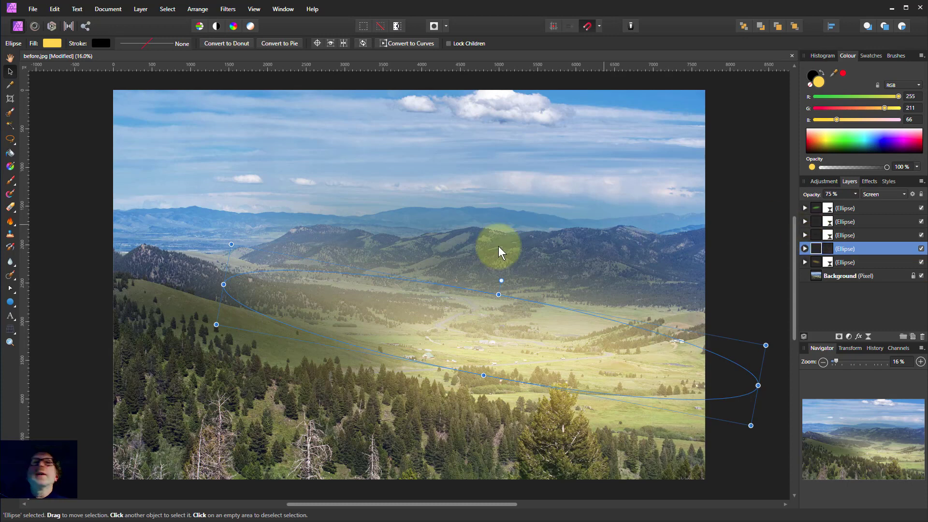
pyautogui.moveTo(472, 329); pyautogui.dragTo(138, 127)
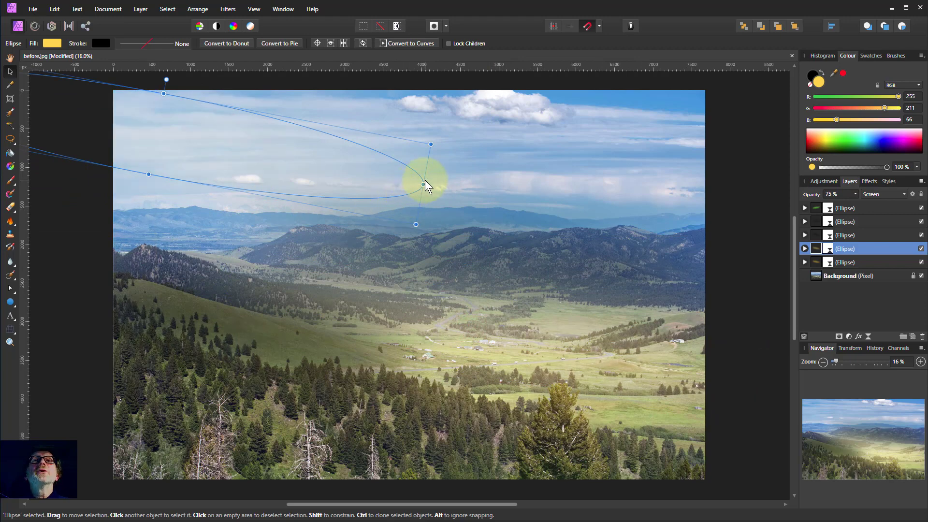
pyautogui.moveTo(416, 224); pyautogui.dragTo(352, 331)
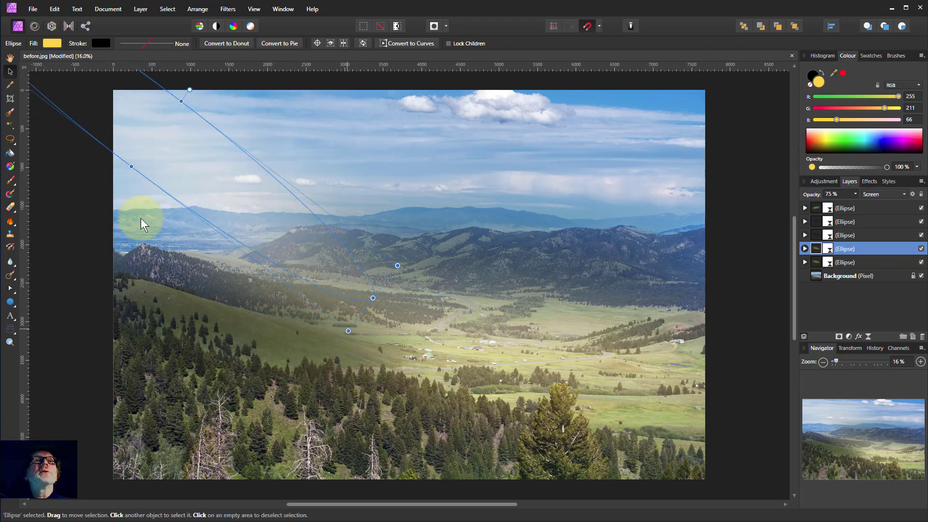
pyautogui.moveTo(131, 166); pyautogui.dragTo(116, 186)
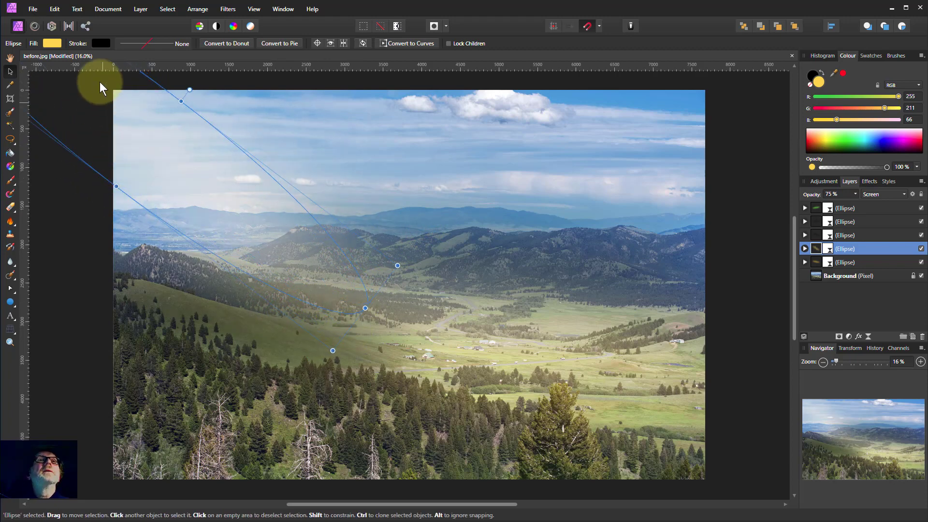
# Step: Give the beam a saturated pale yellow fill (255, 254, 8) at 100% opacity
pyautogui.click(51, 43)
pyautogui.click(30, 134)
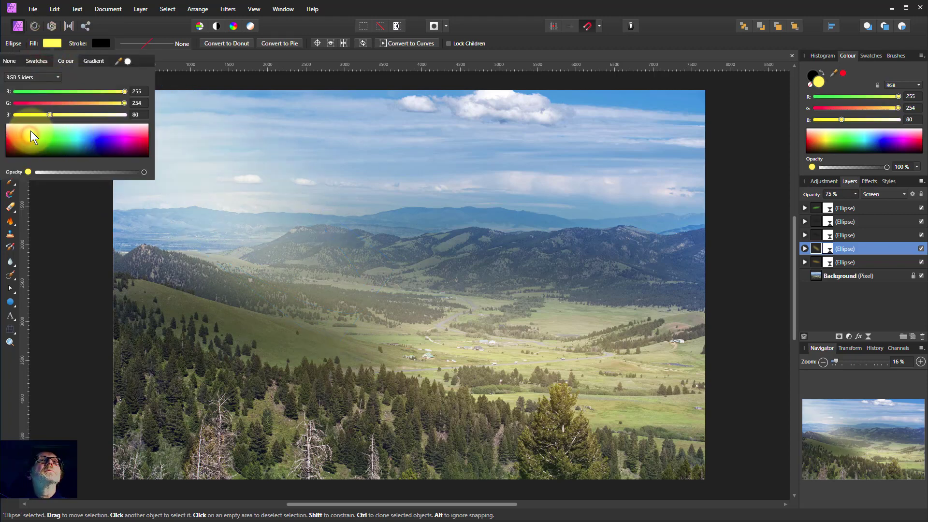
pyautogui.moveTo(49, 114); pyautogui.dragTo(19, 115)
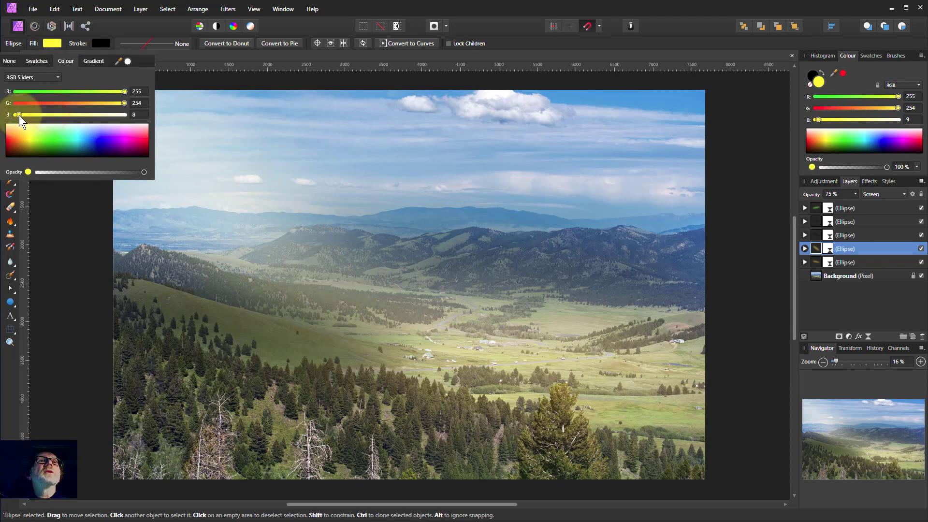
pyautogui.click(239, 230)
pyautogui.moveTo(227, 230); pyautogui.dragTo(225, 230)
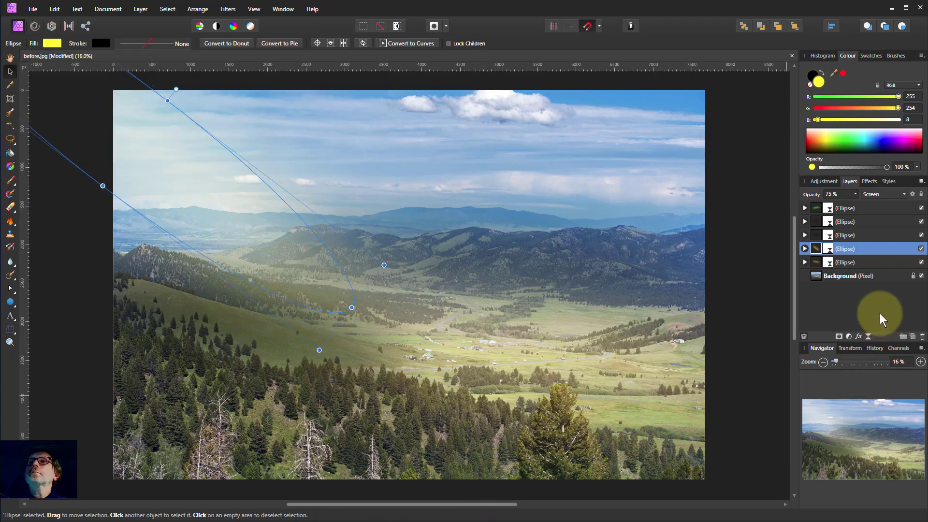
pyautogui.click(855, 194)
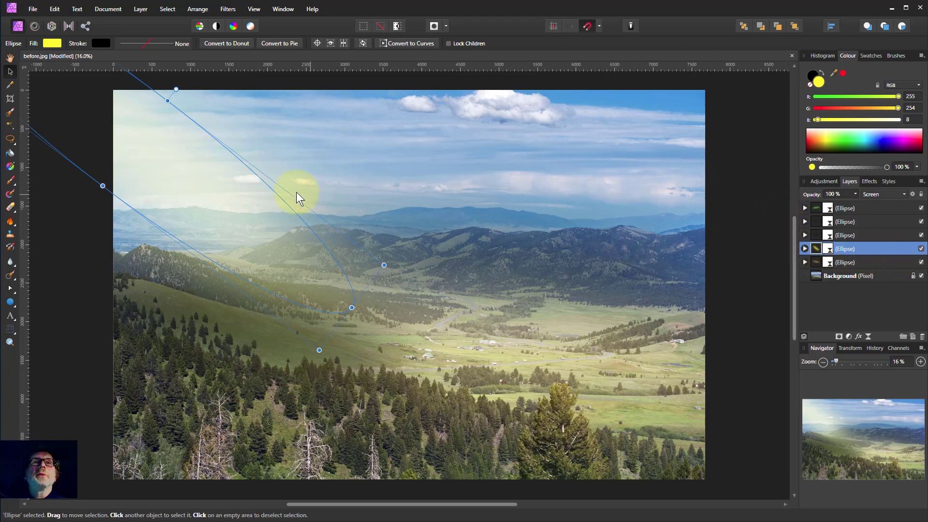
pyautogui.click(323, 129)
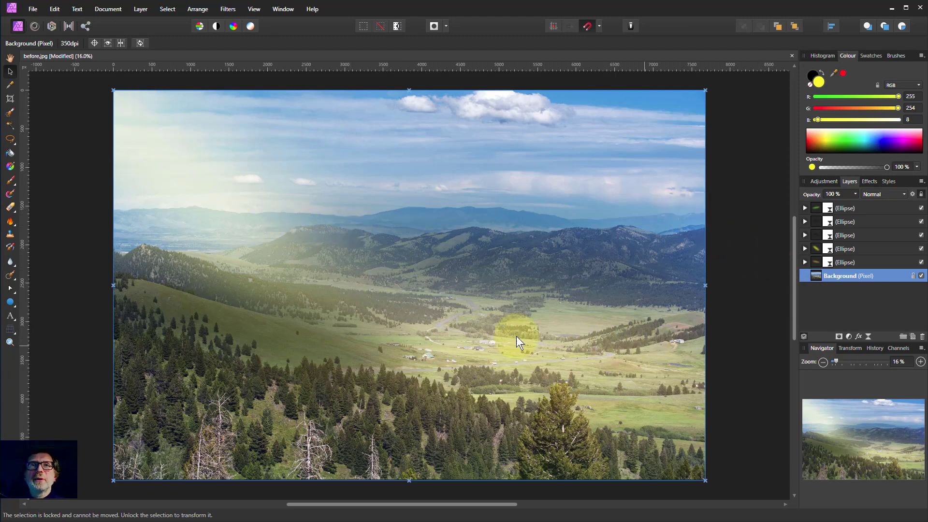
# Step: Raise the bottom yellow glow ellipse to 100% opacity
pyautogui.click(533, 358)
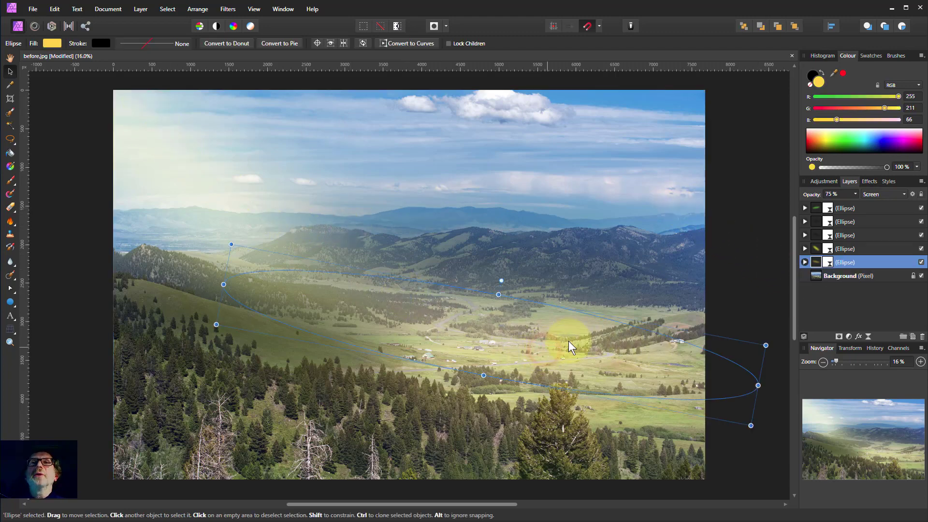
pyautogui.click(855, 195)
pyautogui.moveTo(856, 195); pyautogui.dragTo(895, 209)
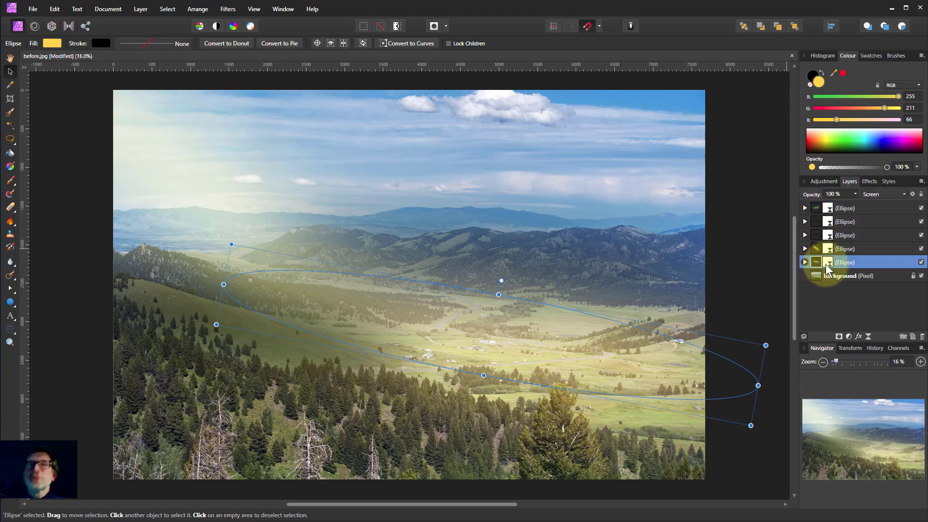
# Step: Duplicate the bottom yellow glow and move the copy up onto the sky
pyautogui.hotkey('ctrl', 'j')
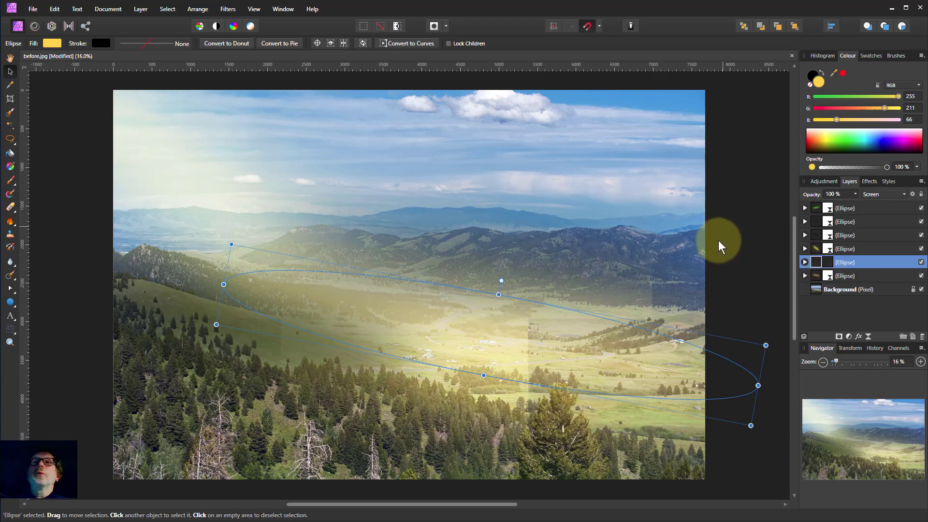
pyautogui.moveTo(527, 338); pyautogui.dragTo(470, 111)
pyautogui.scroll(1, 436, 171)
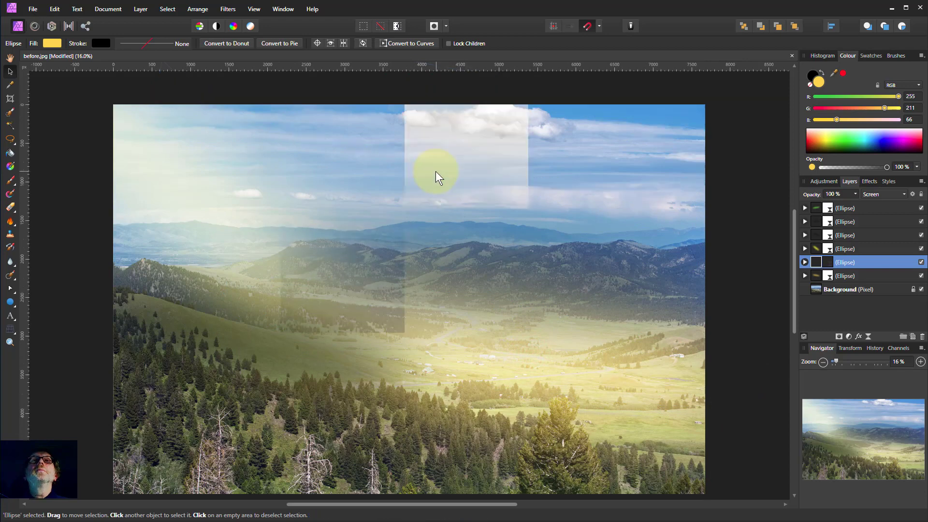
pyautogui.scroll(-1, 429, 172)
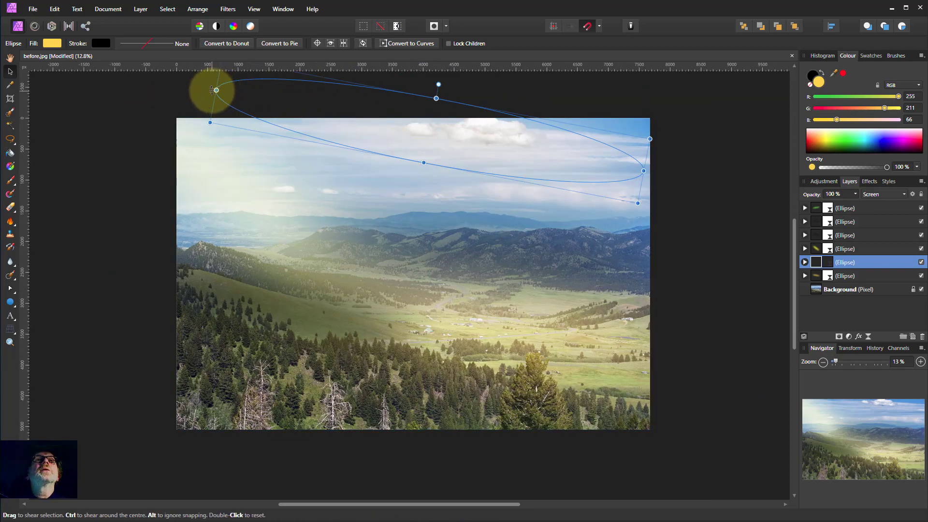
# Step: Level the sky ellipse to 0°, shift it left, enlarge it to about 7850 × 1676 px, and sample sky blue
pyautogui.moveTo(207, 121); pyautogui.dragTo(209, 166)
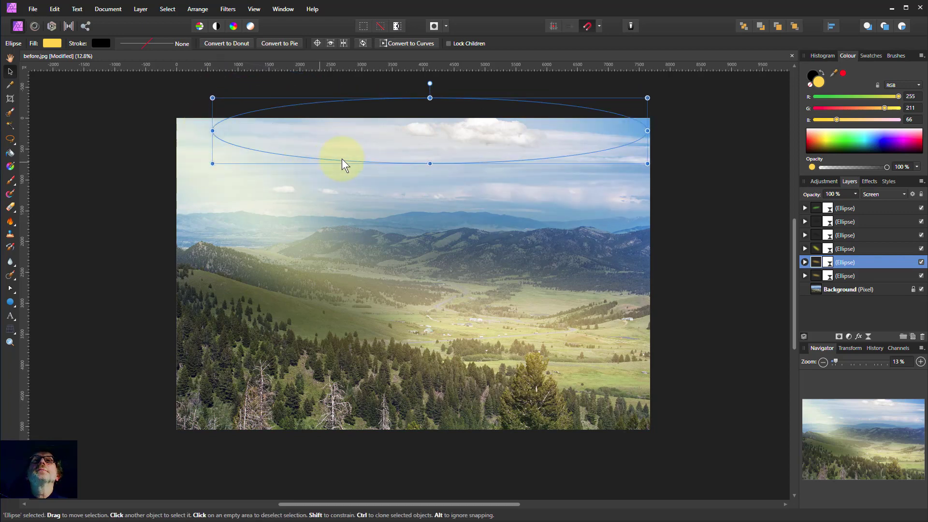
pyautogui.moveTo(389, 139)
pyautogui.mouseDown()
pyautogui.moveTo(321, 137)
pyautogui.moveTo(343, 130)
pyautogui.mouseUp()
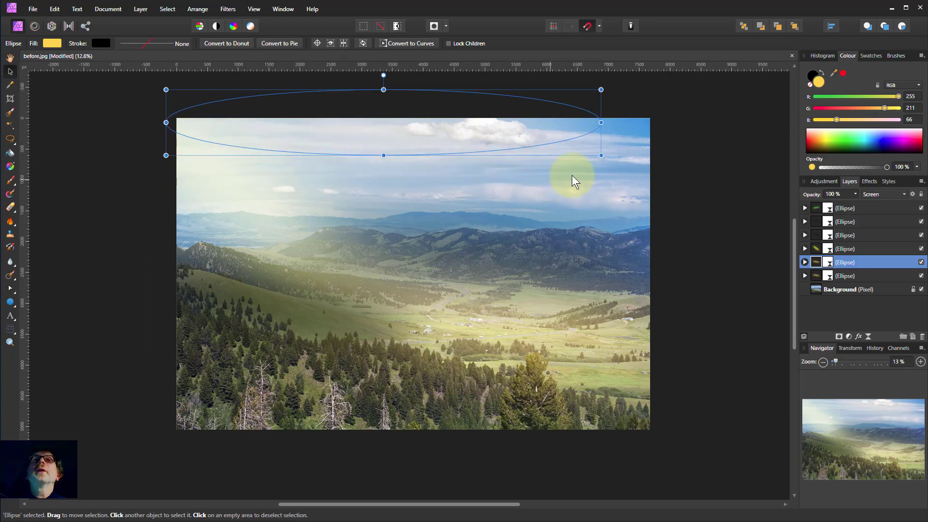
pyautogui.moveTo(602, 157); pyautogui.dragTo(650, 193)
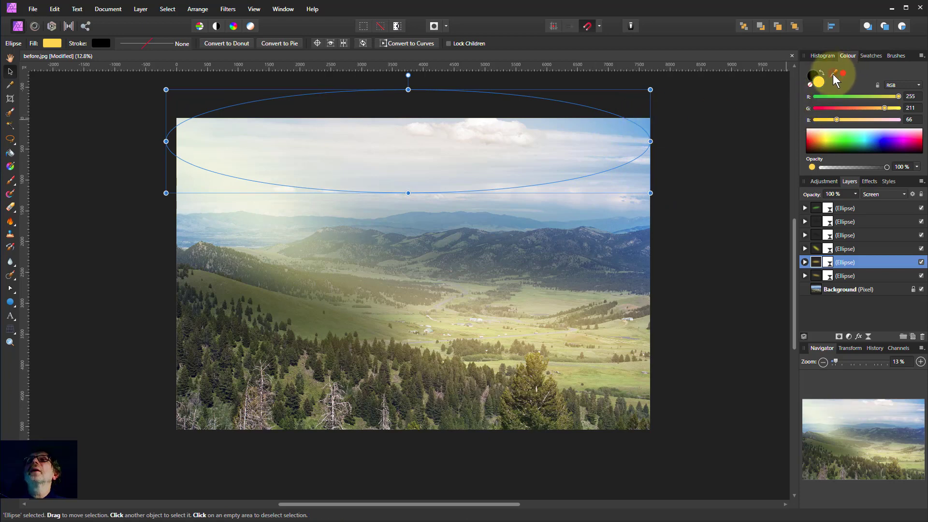
pyautogui.moveTo(757, 101); pyautogui.dragTo(642, 122)
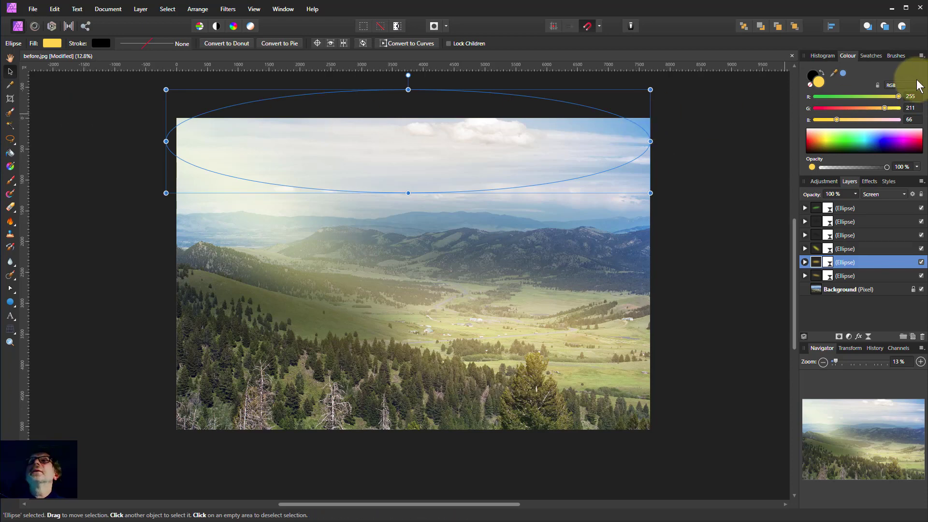
# Step: Fill the sky ellipse with blue (109, 167, 220), switch it to Overlay, and stretch it wider and taller
pyautogui.click(841, 74)
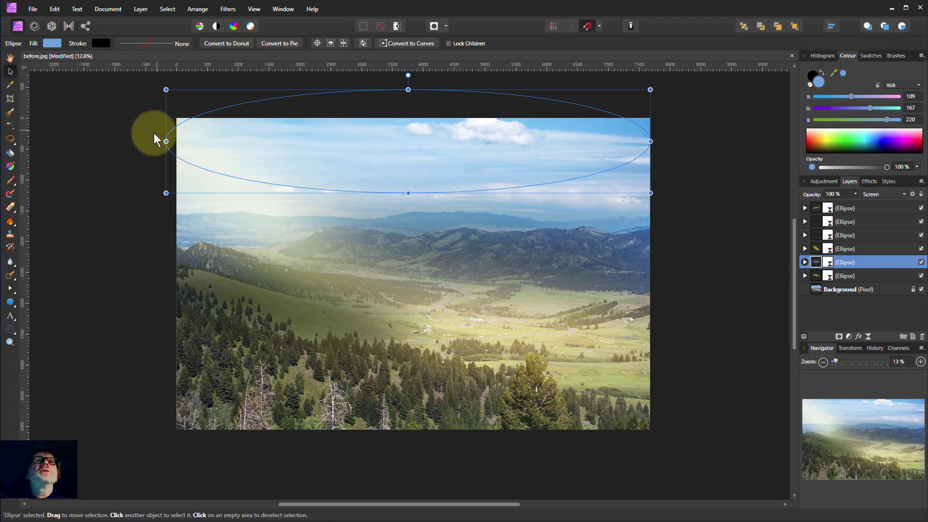
pyautogui.moveTo(166, 141); pyautogui.dragTo(159, 141)
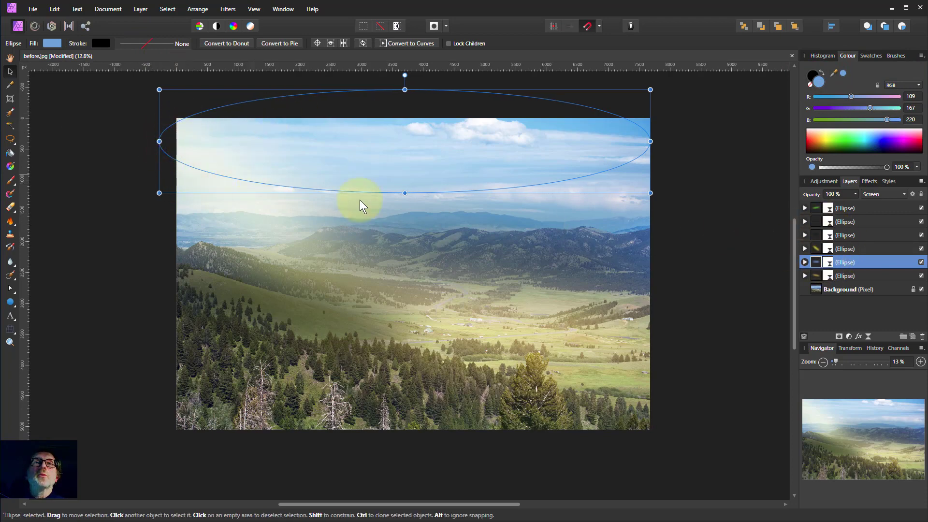
pyautogui.moveTo(404, 193); pyautogui.dragTo(405, 197)
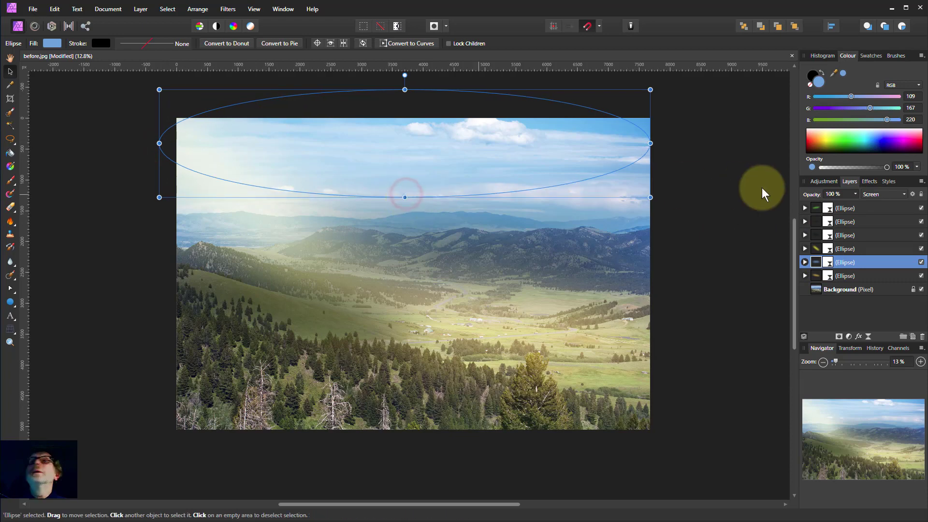
pyautogui.click(876, 195)
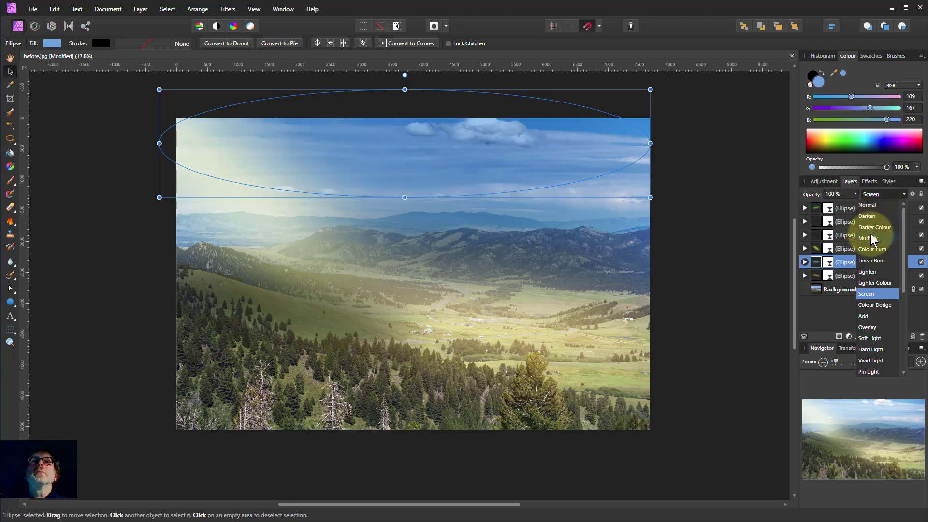
pyautogui.click(869, 328)
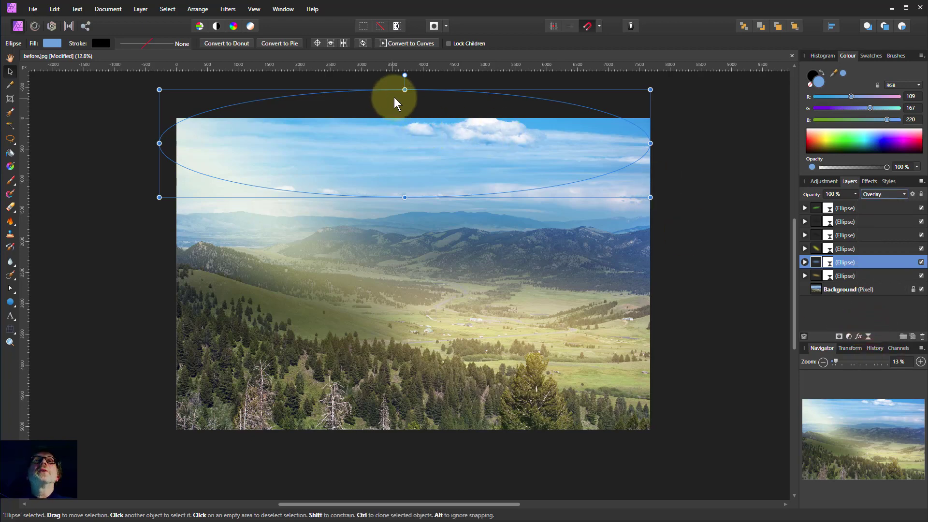
pyautogui.moveTo(405, 90); pyautogui.dragTo(400, 73)
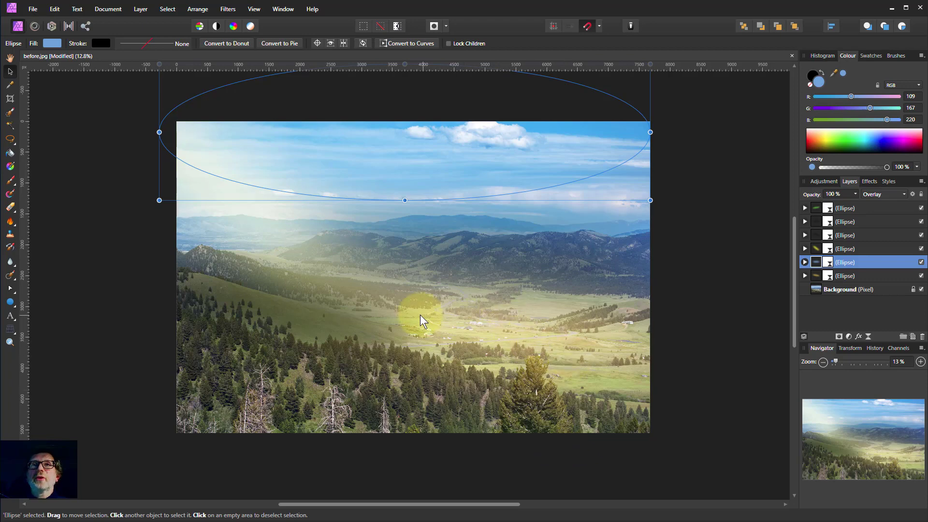
pyautogui.click(496, 326)
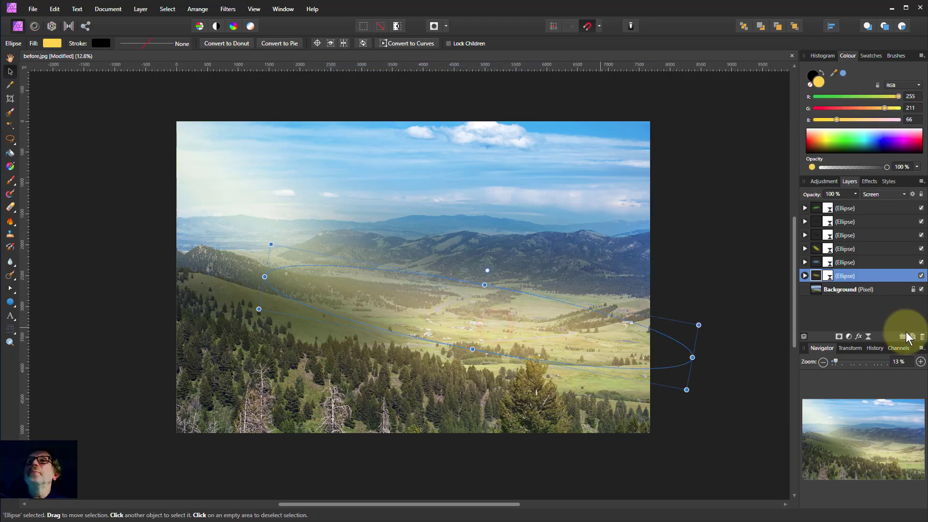
# Step: Set the golden valley glow ellipse to Overlay blending at 71% opacity
pyautogui.click(874, 192)
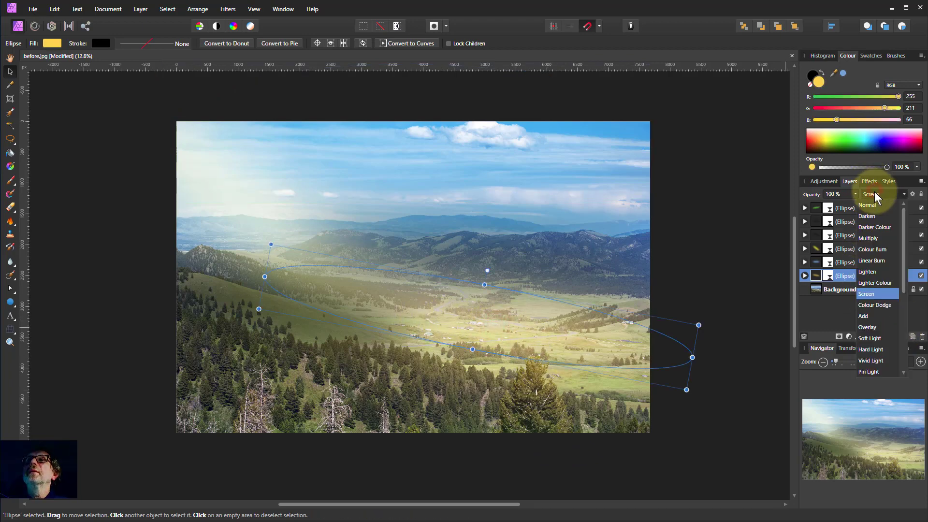
pyautogui.click(865, 327)
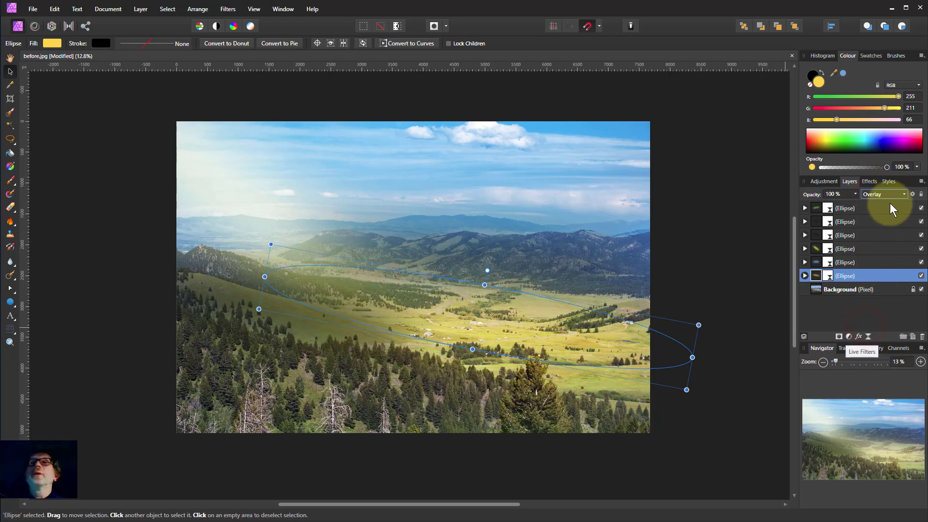
pyautogui.moveTo(851, 196); pyautogui.dragTo(821, 206)
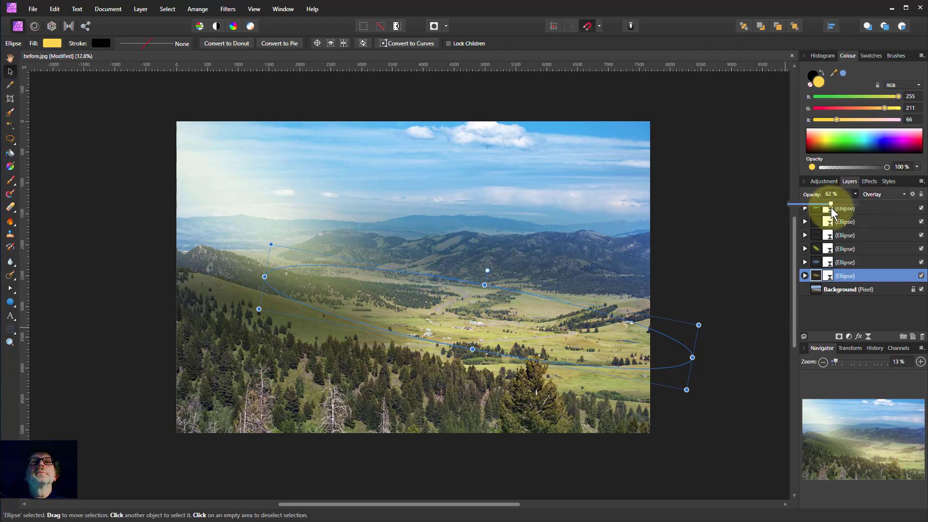
pyautogui.moveTo(833, 208); pyautogui.dragTo(837, 207)
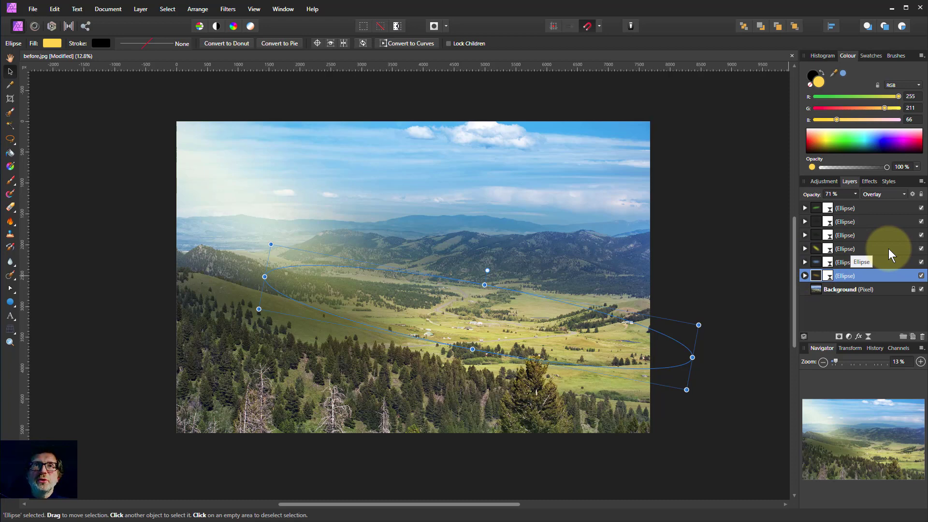
pyautogui.press('space')
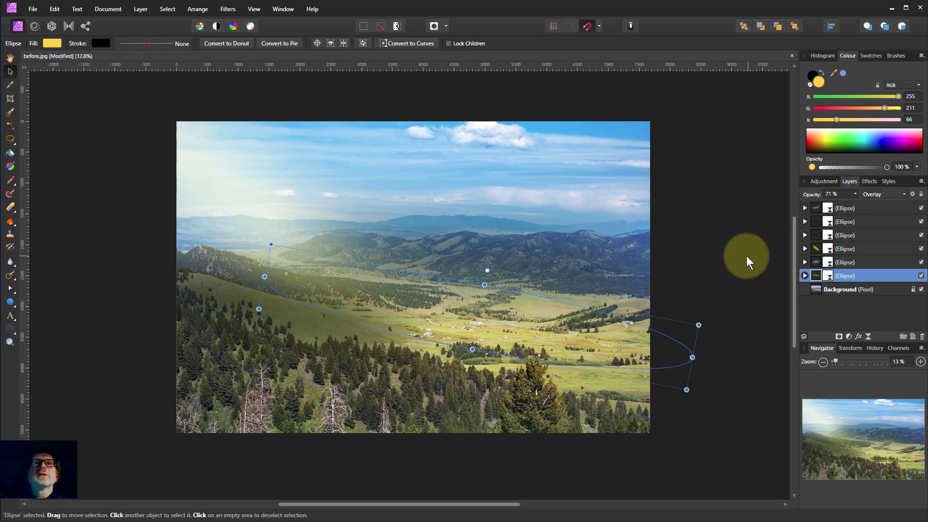
pyautogui.press('h')
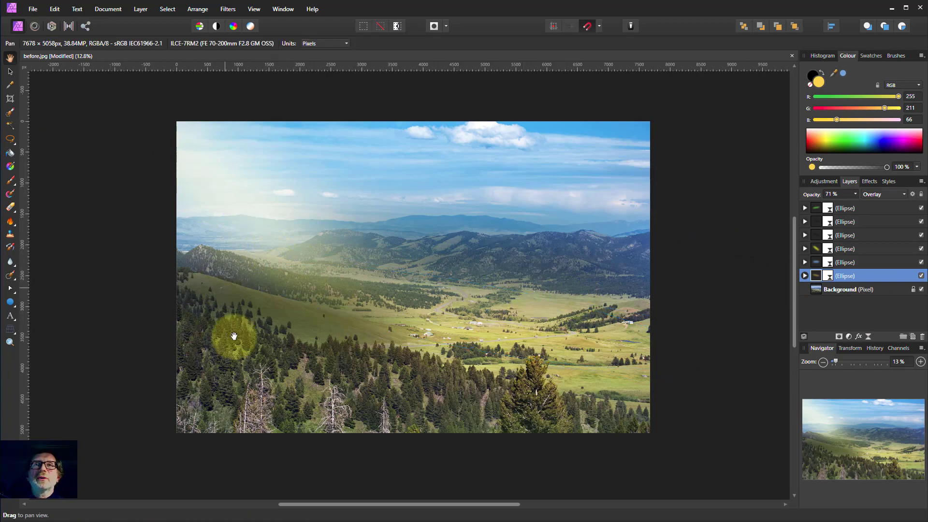
# Step: Select the six ellipse layers from top to bottom and group them with Ctrl+G
pyautogui.keyDown('shift'); pyautogui.click(867, 208); pyautogui.keyUp('shift')
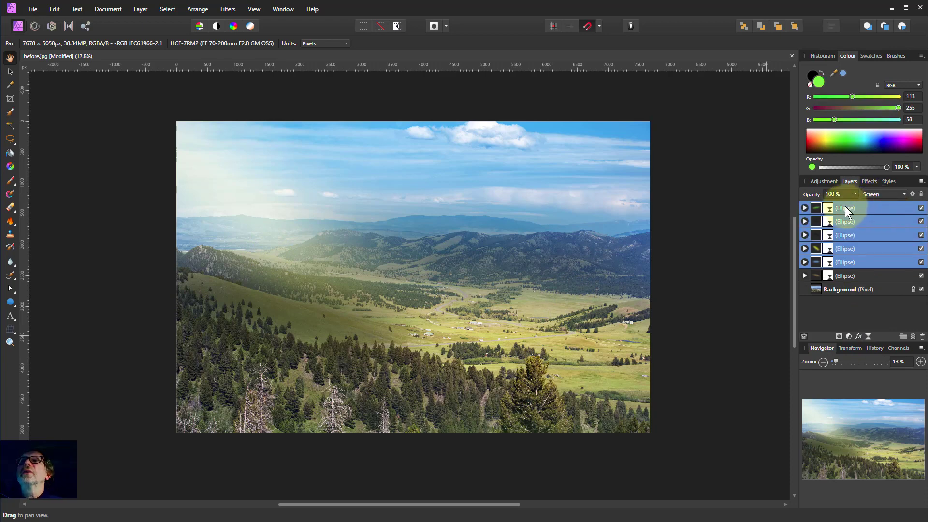
pyautogui.click(829, 206)
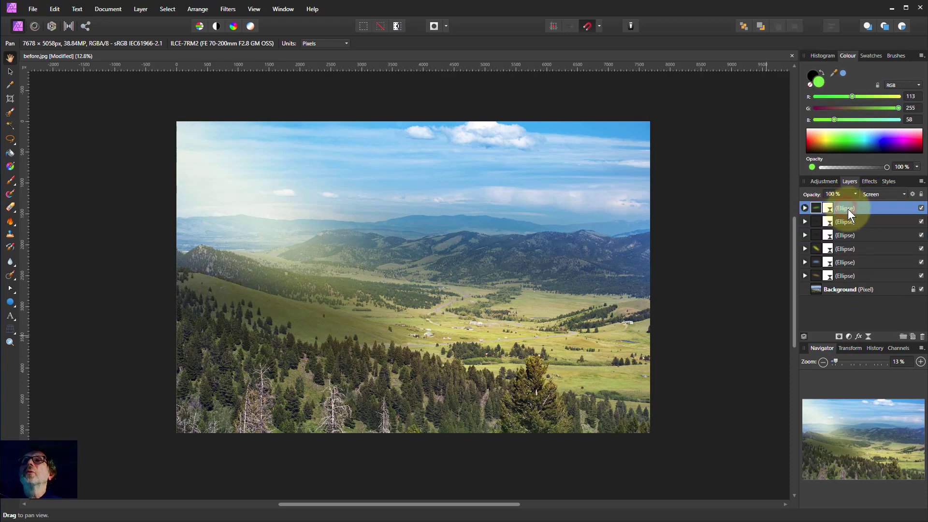
pyautogui.keyDown('shift'); pyautogui.click(851, 277); pyautogui.keyUp('shift')
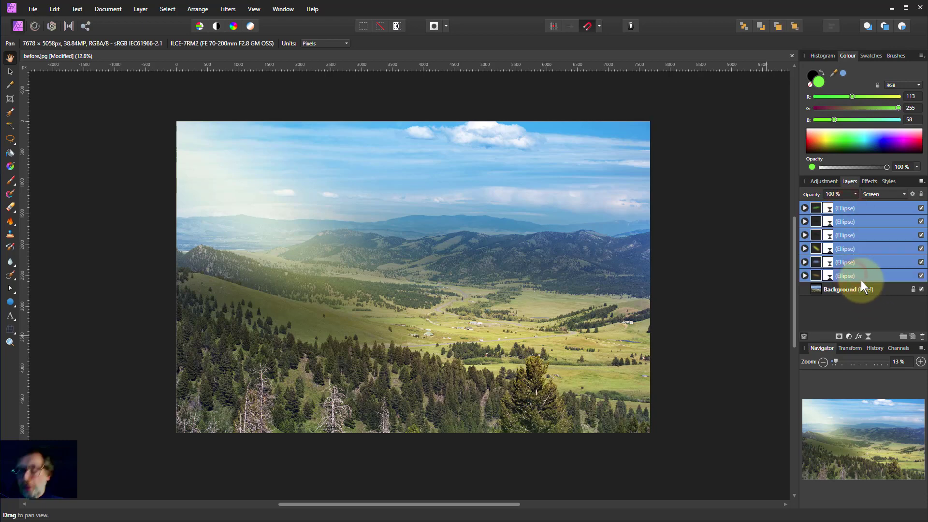
pyautogui.hotkey('ctrl', 'g')
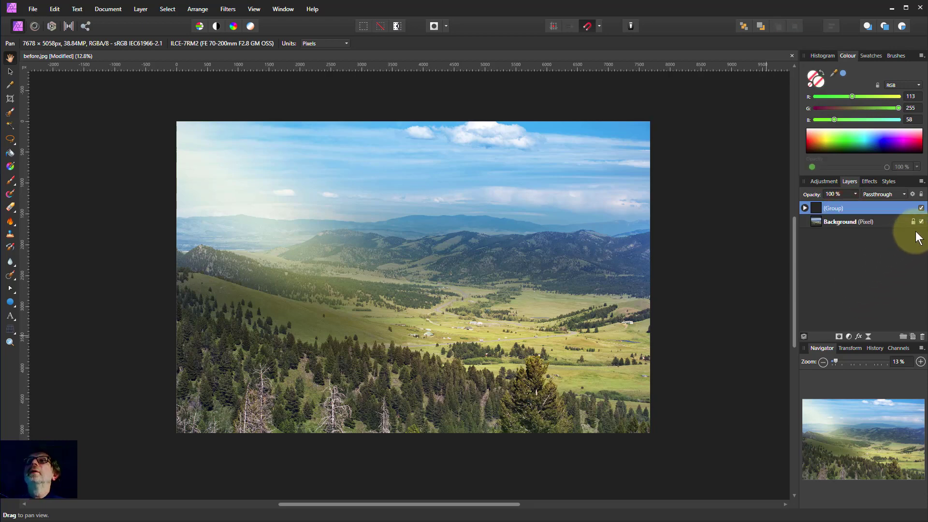